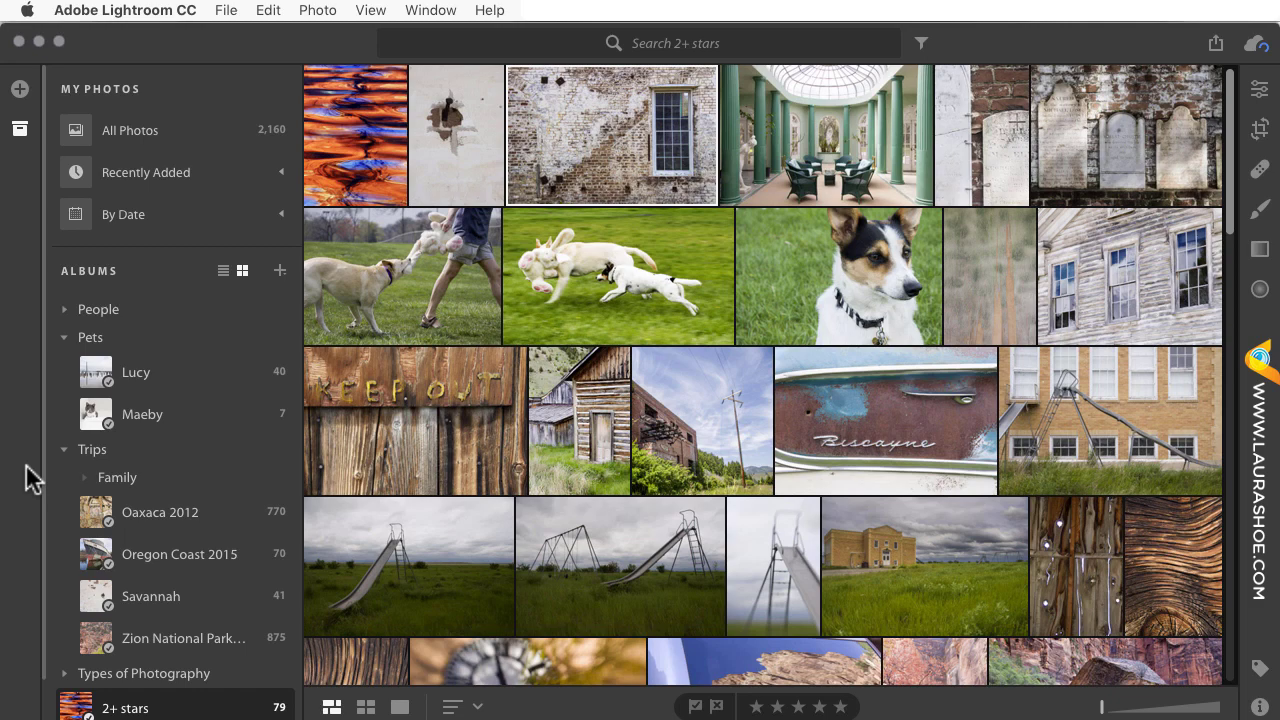
Open the import review for the Desktop folder 'Sample Shoot #2 for EP Video' with its 17 photos
scroll(170, 350, "down", 1)
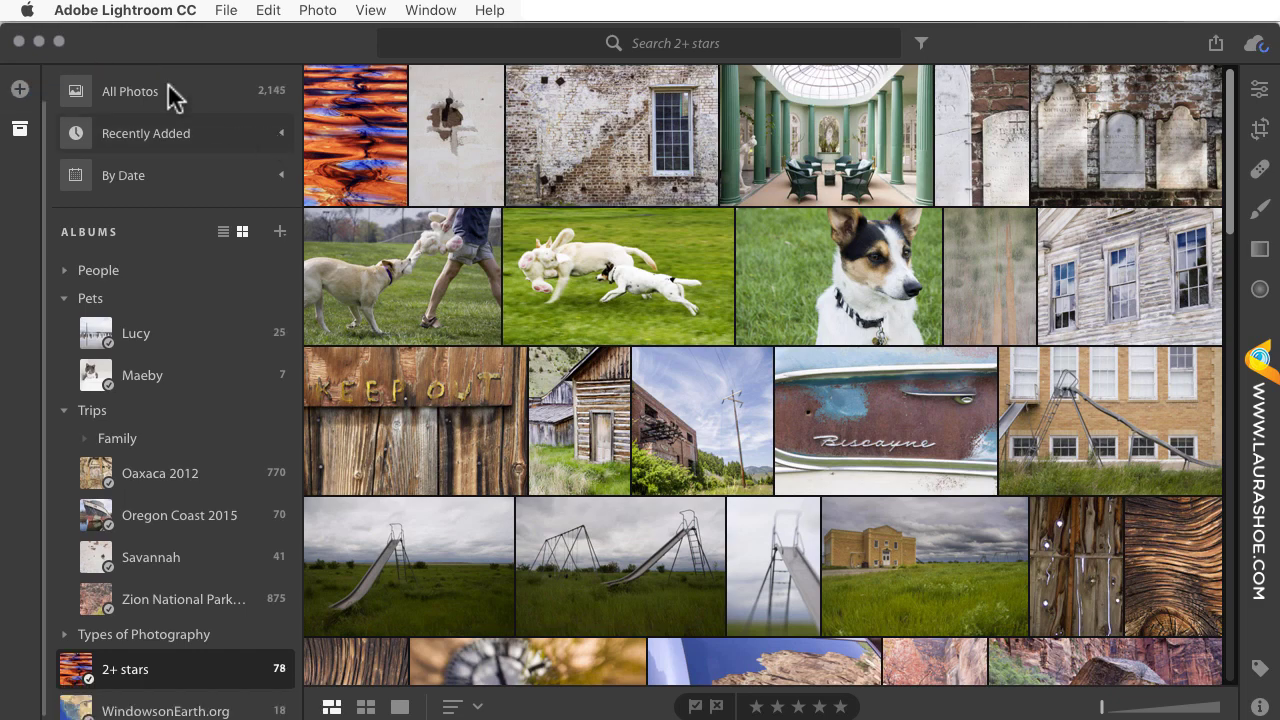
left_click(20, 90)
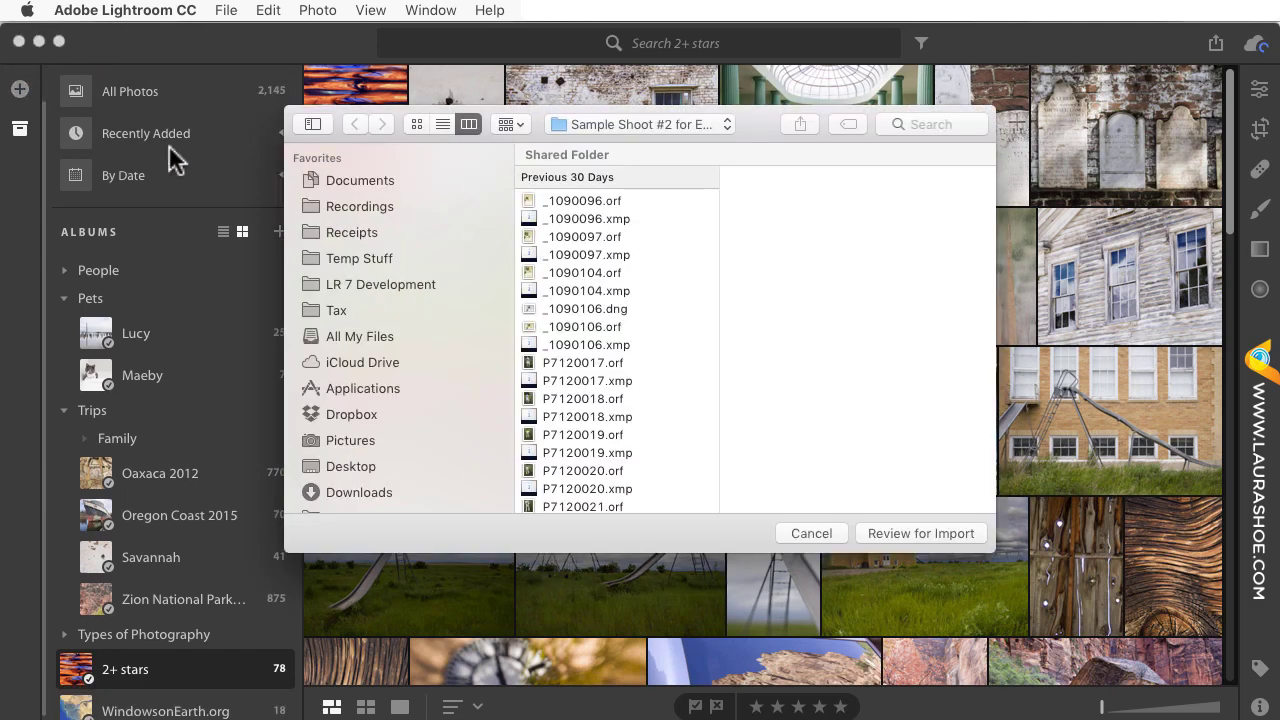
left_click(364, 465)
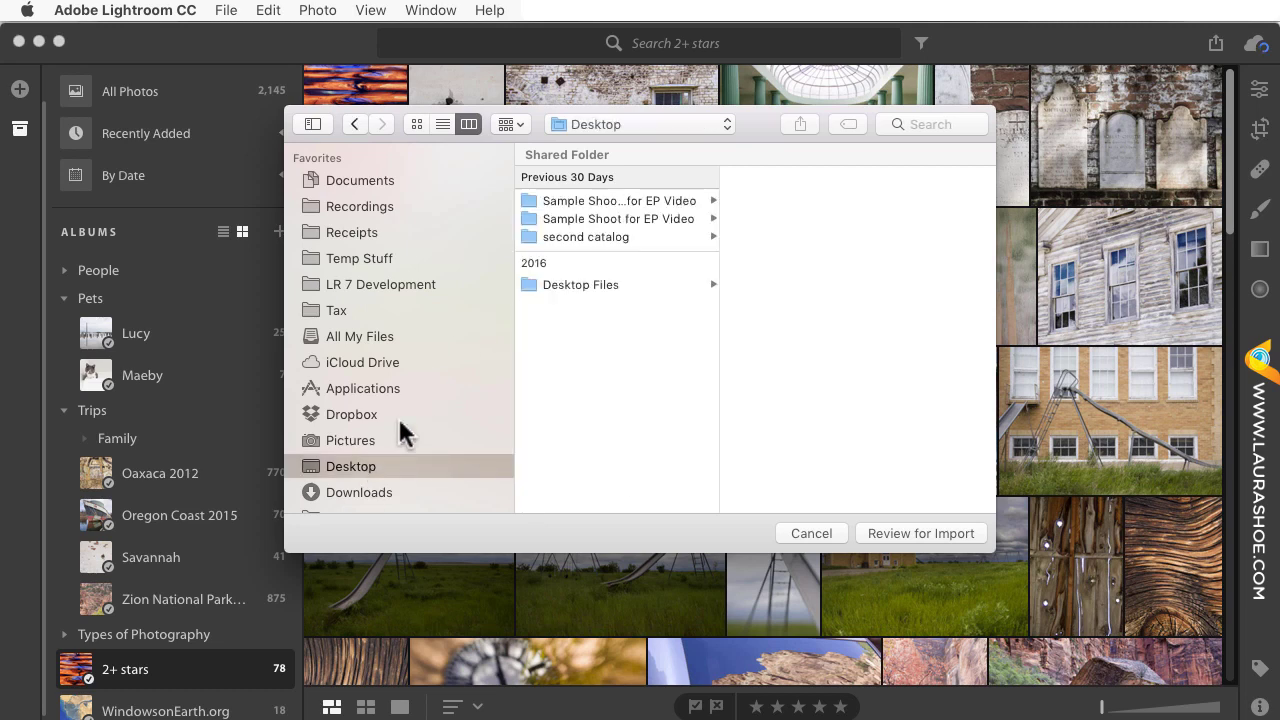
left_click(622, 218)
left_click(621, 200)
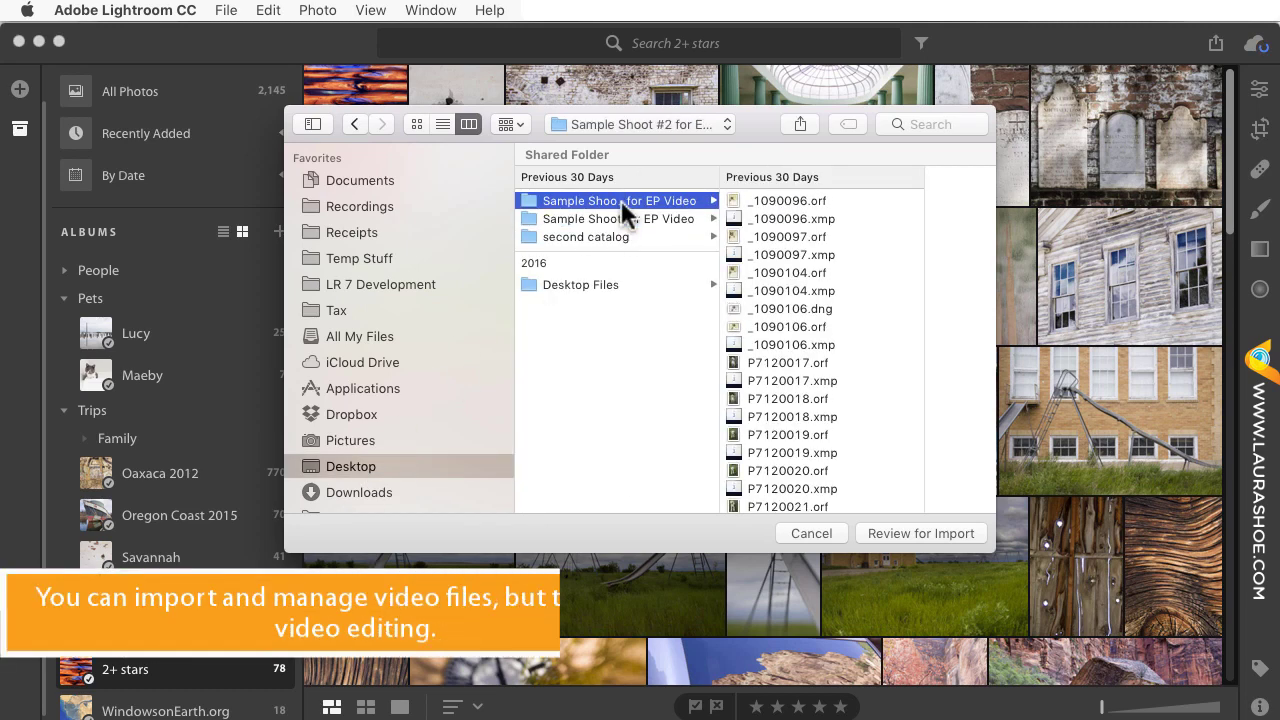
left_click(897, 535)
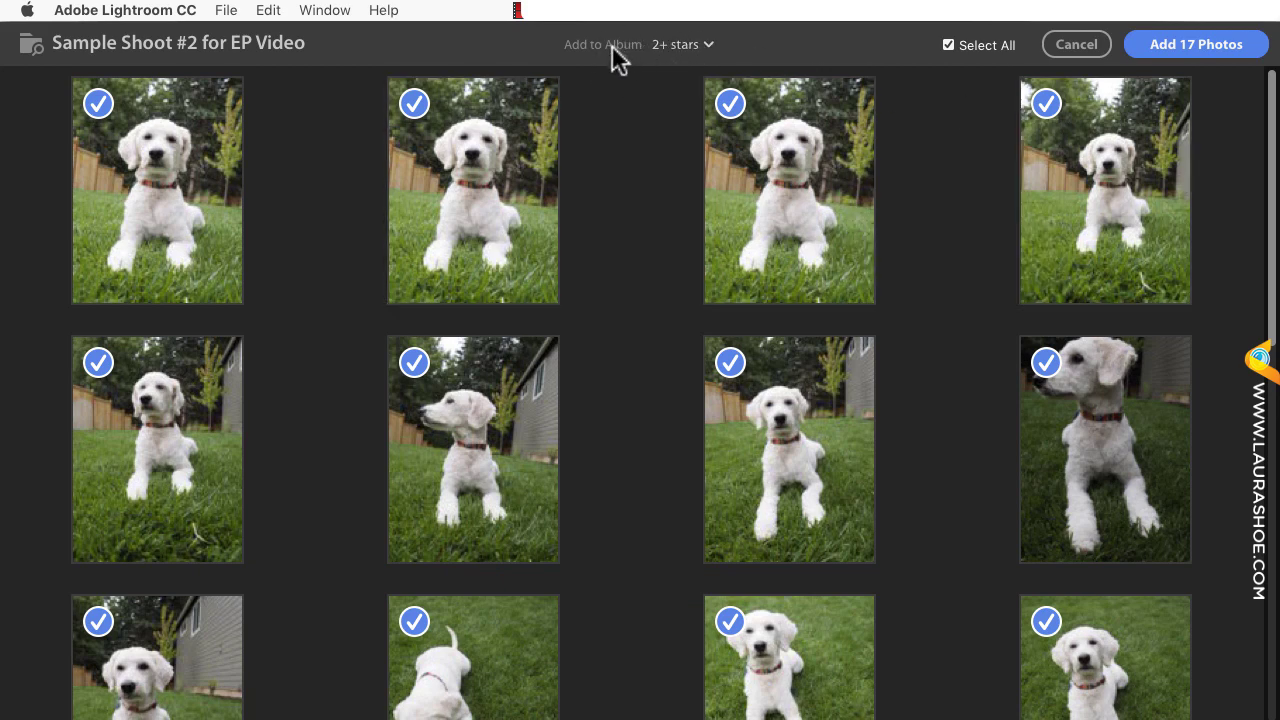
Import the 17 checked photos from Sample Shoot #2 into the library
left_click(1212, 52)
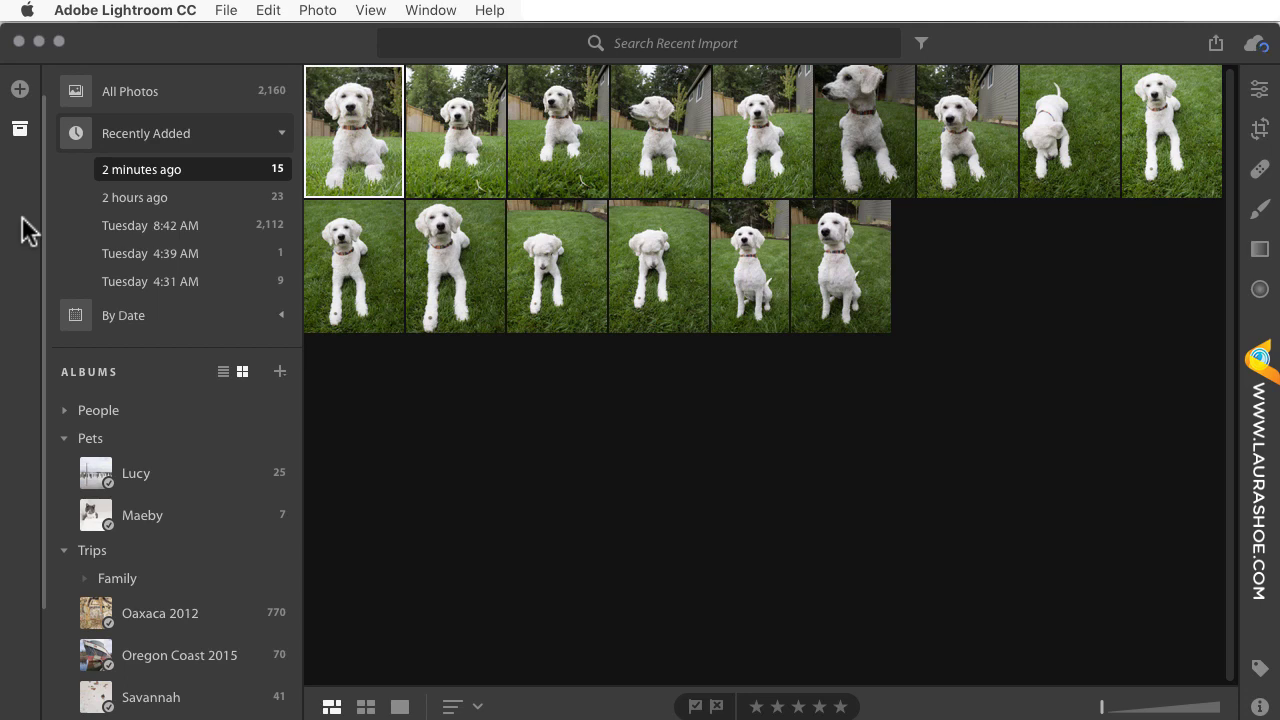
left_click(133, 12)
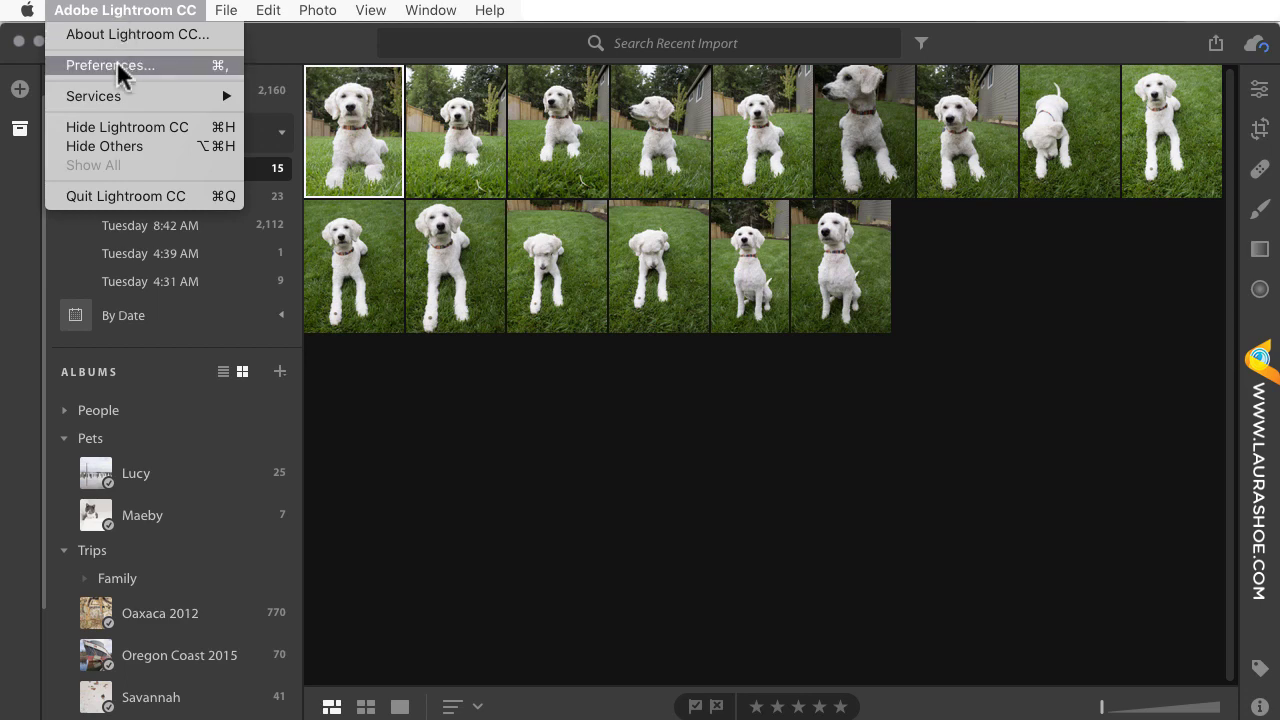
left_click(112, 65)
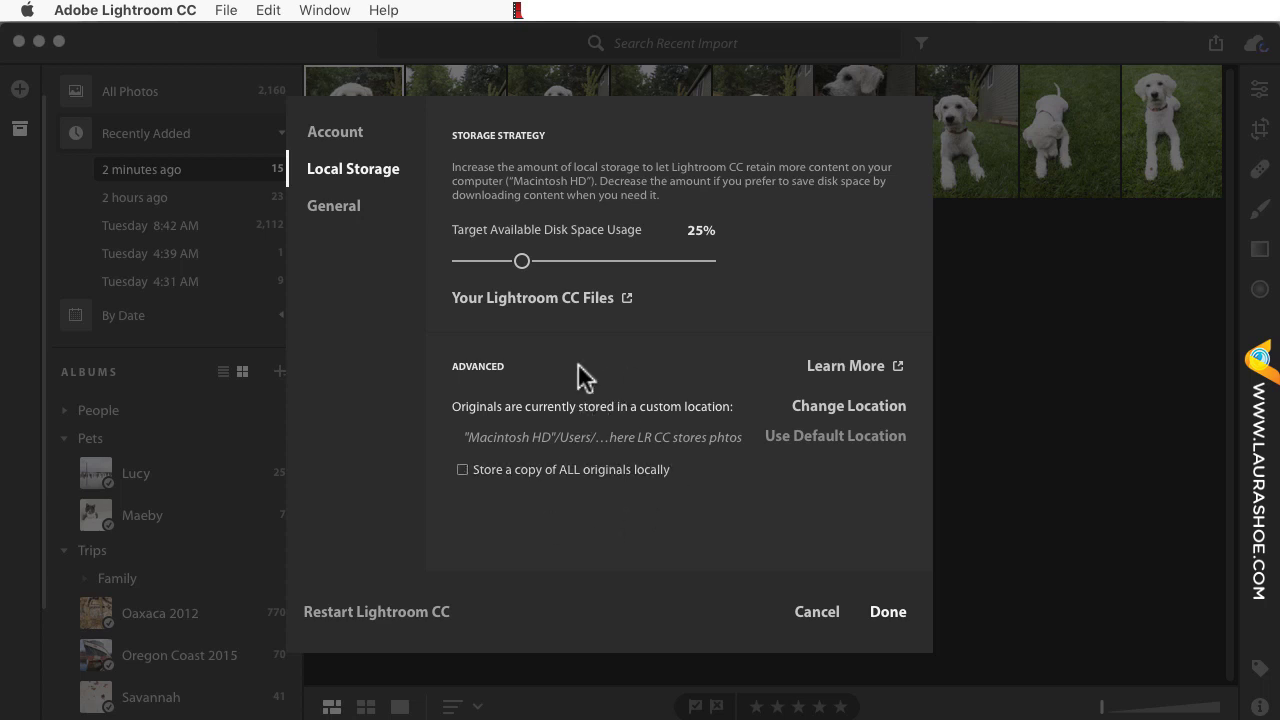
left_click(885, 610)
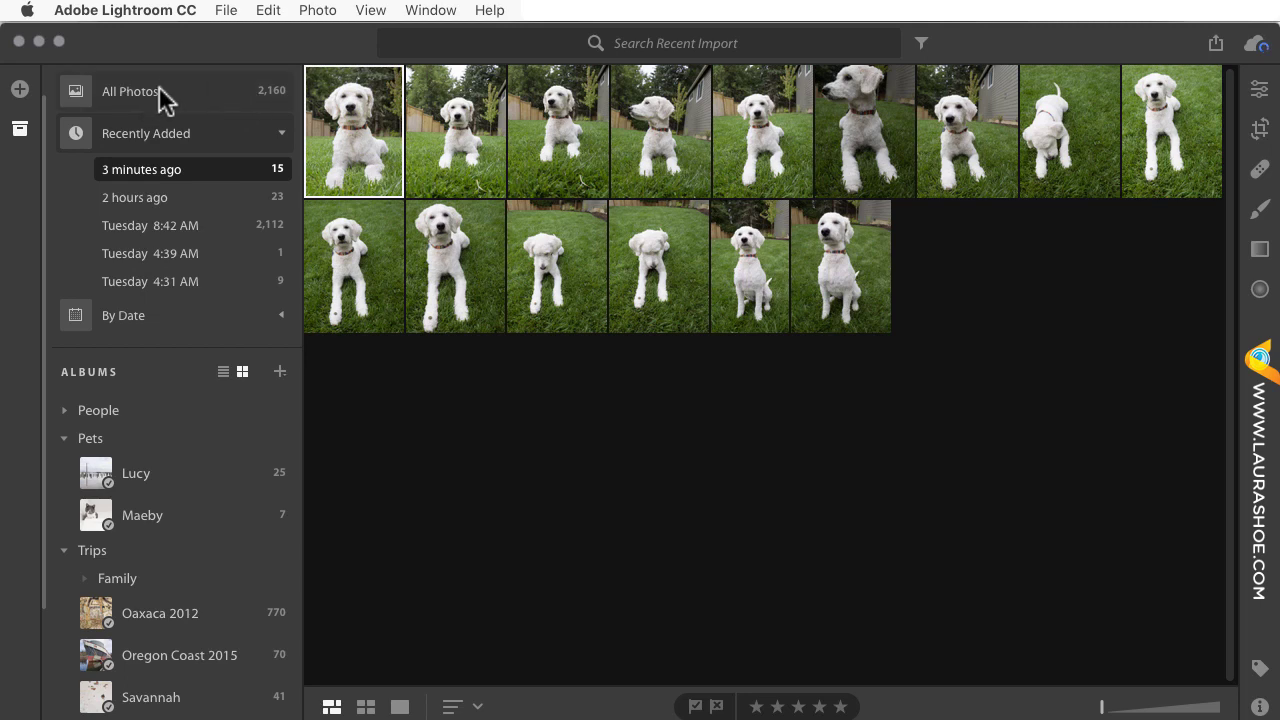
Expand and collapse the By Date and Recently Added groups in the albums panel
left_click(280, 320)
left_click(282, 318)
left_click(281, 133)
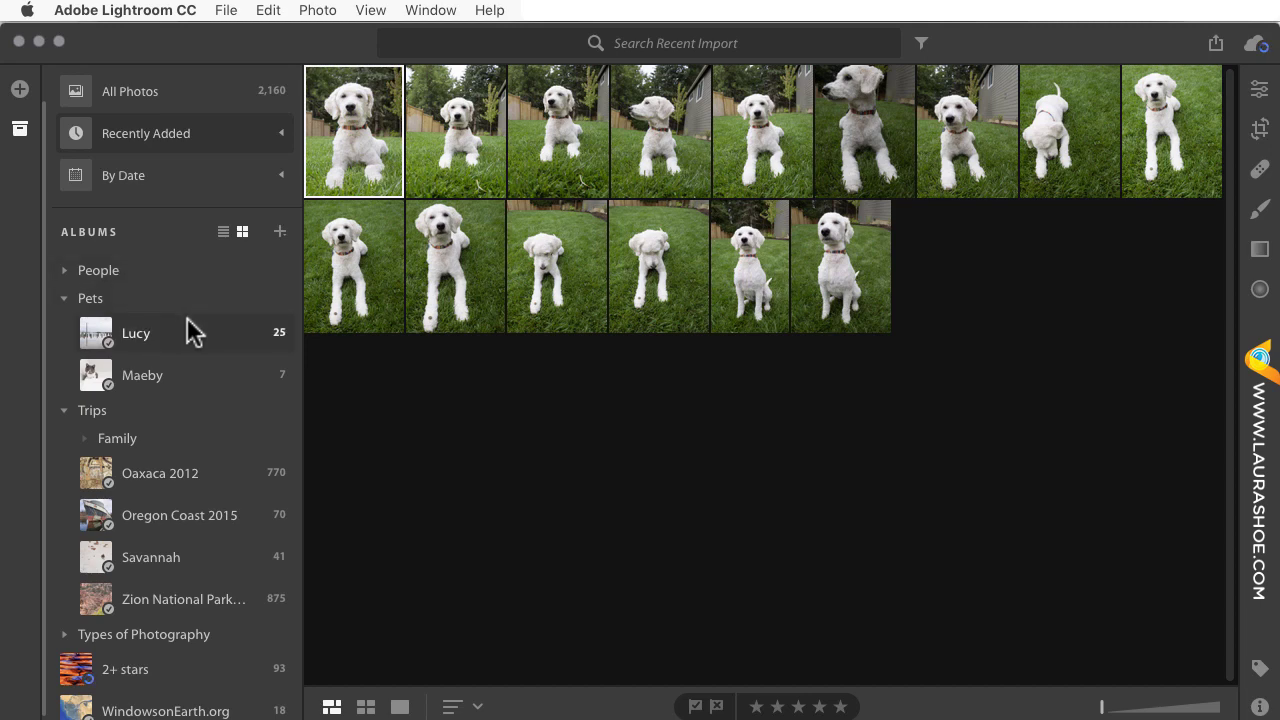
Expand the People group, view a client album, then open the 2+ stars album
left_click(64, 271)
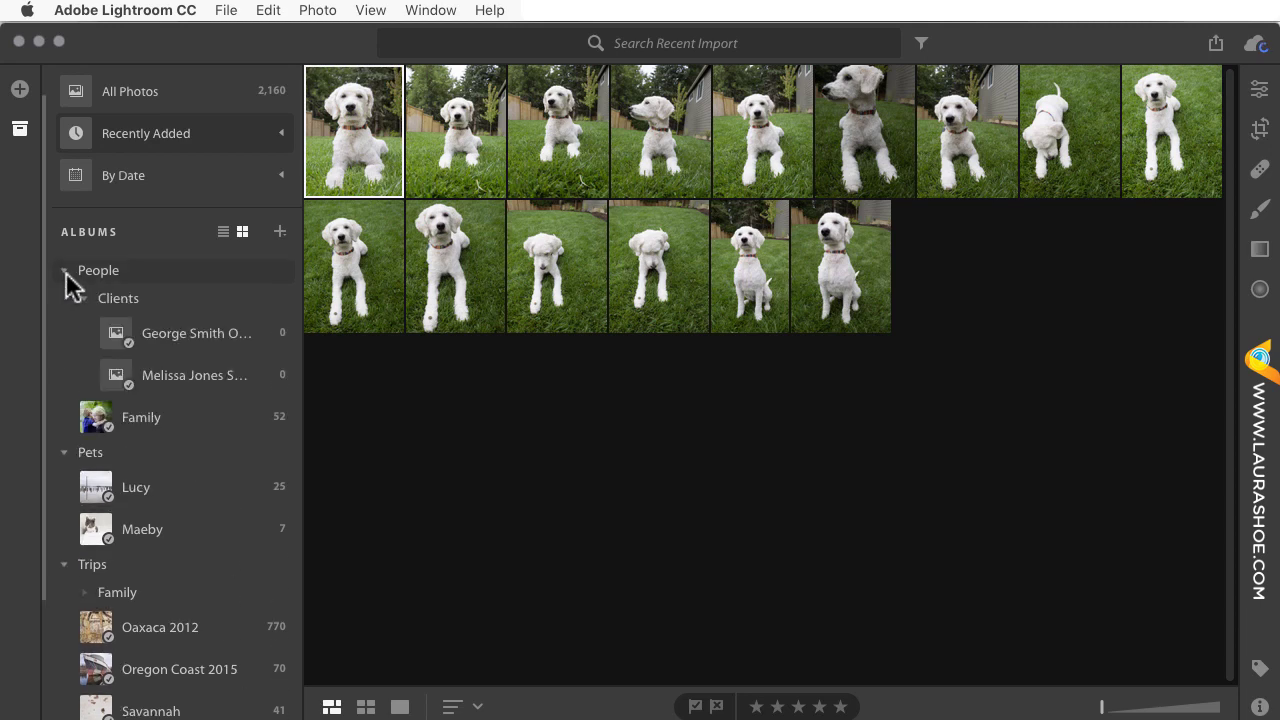
left_click(180, 332)
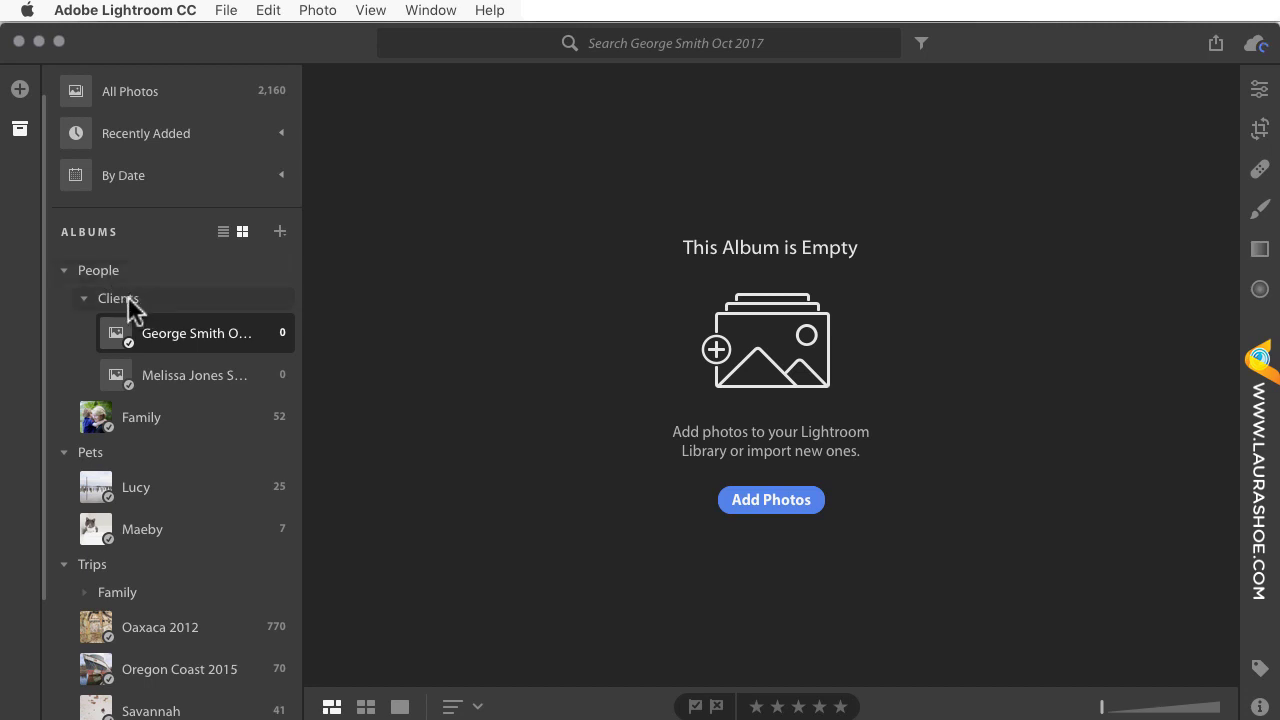
scroll(174, 565, "down", 3)
left_click(113, 680)
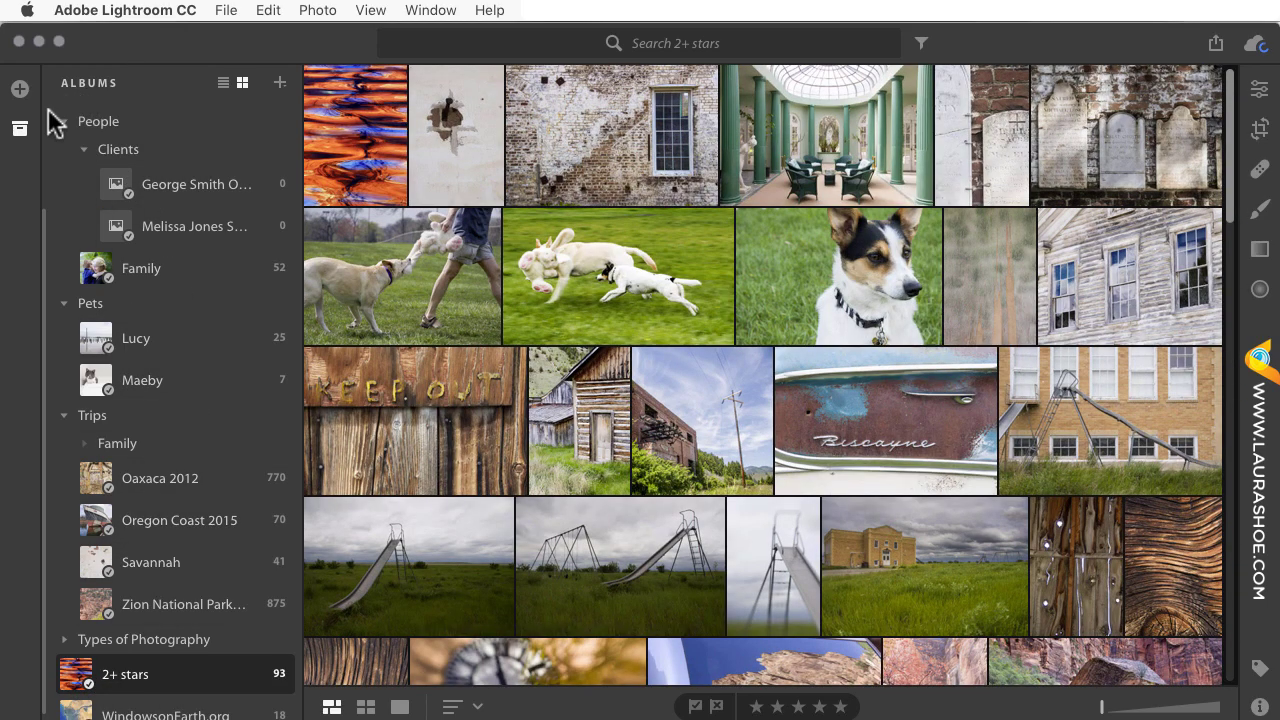
Hide the My Photos panel so the 2+ stars photo grid widens
left_click(20, 130)
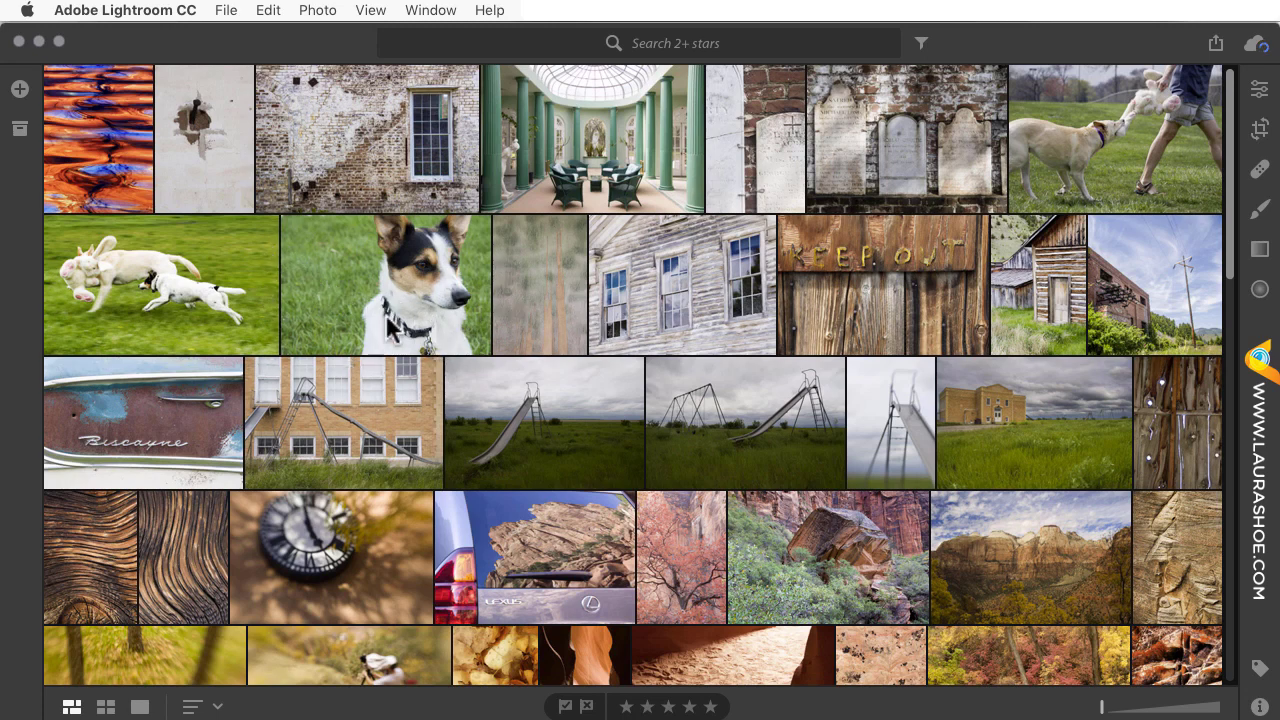
Show the 2+ stars album as a square grid and rate the brick-wall window photo three stars
left_click(106, 707)
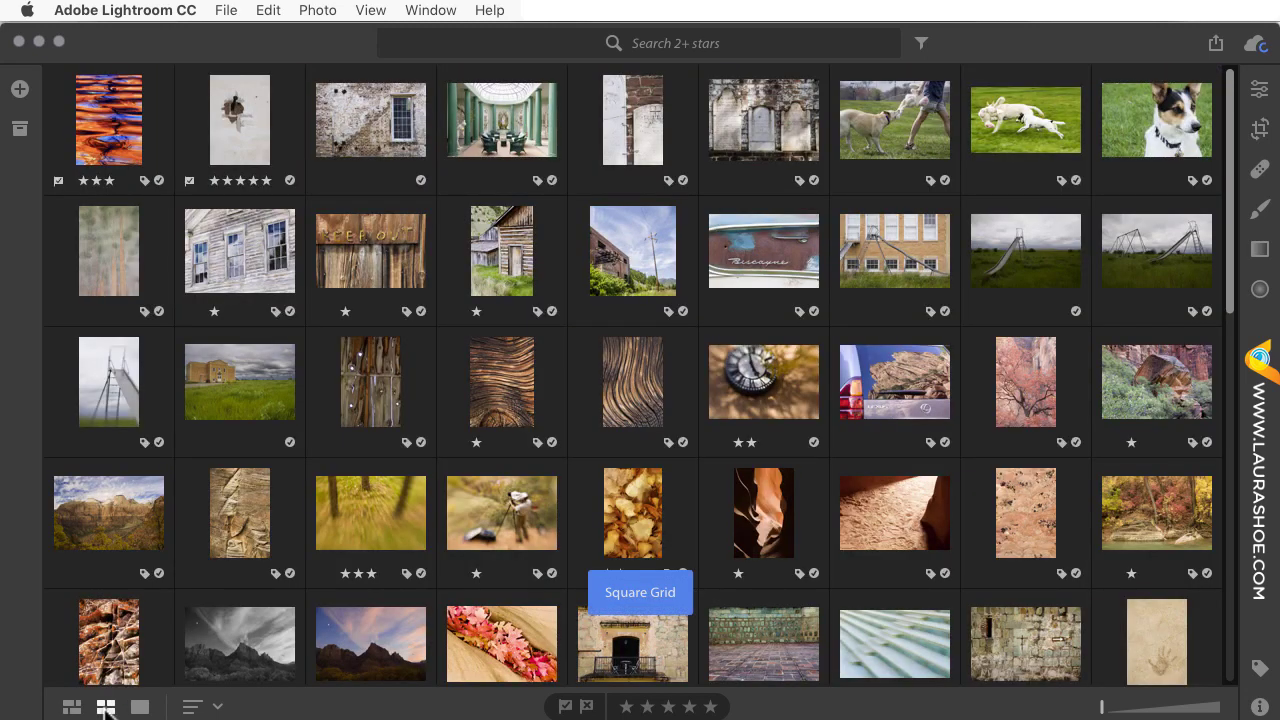
key("g")
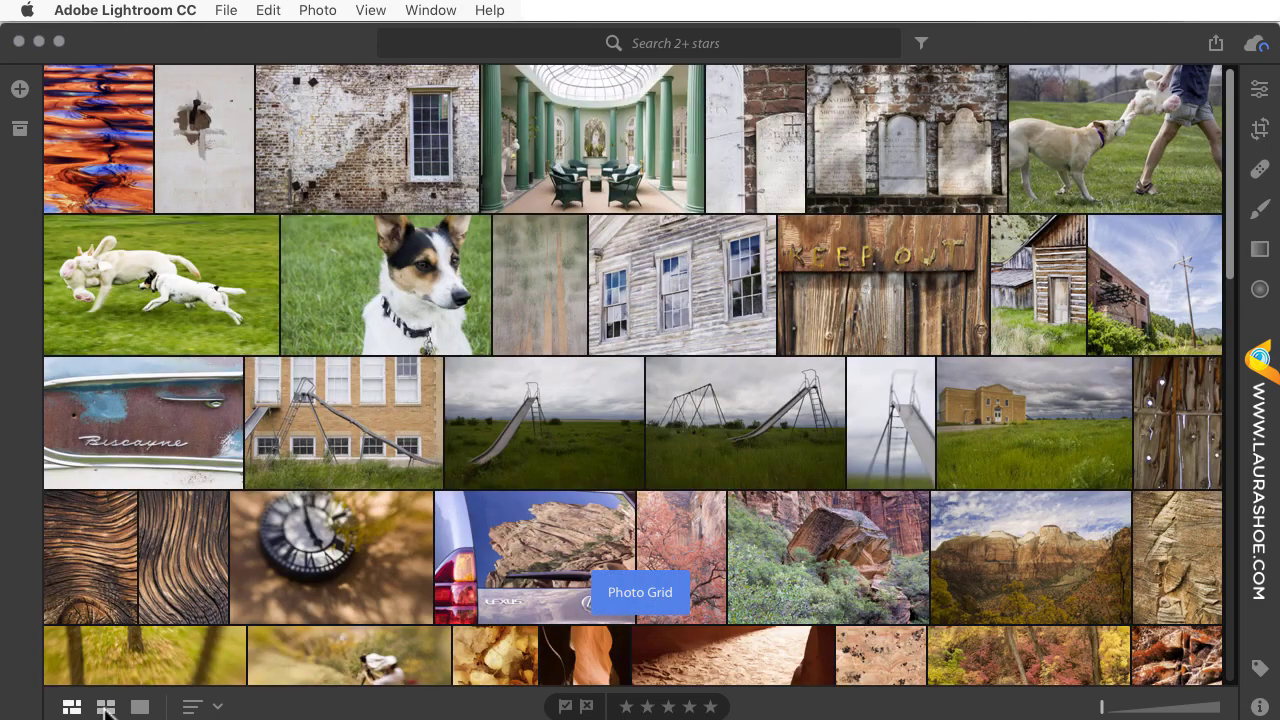
key("shift+g")
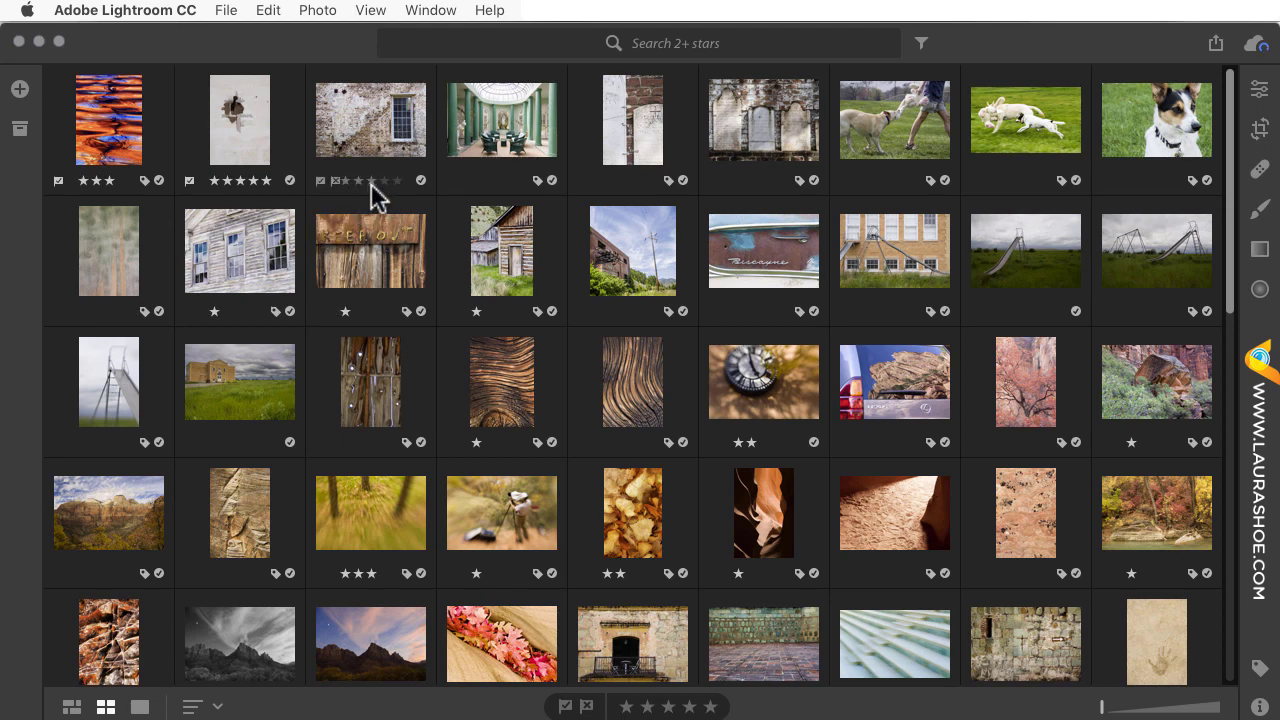
left_click(370, 182)
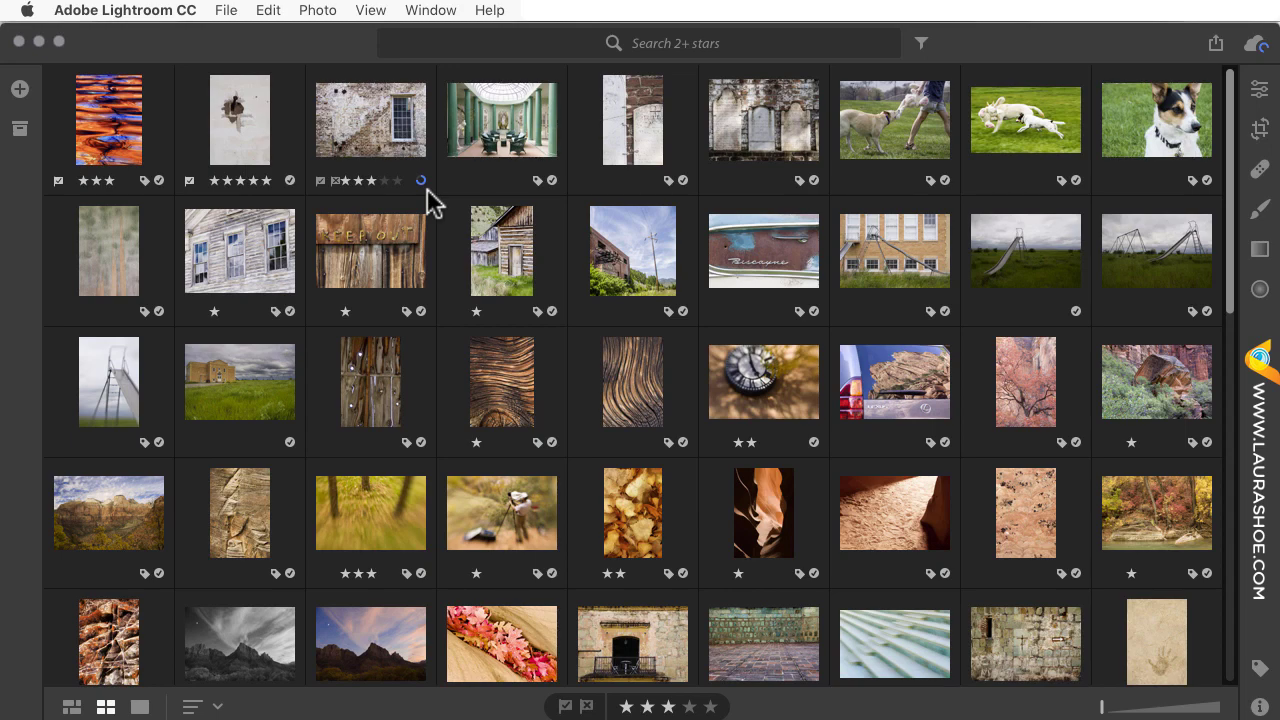
Open the orange-and-blue reflection photo large, try filmstrip and before/after, and show its Info panel
double_click(108, 124)
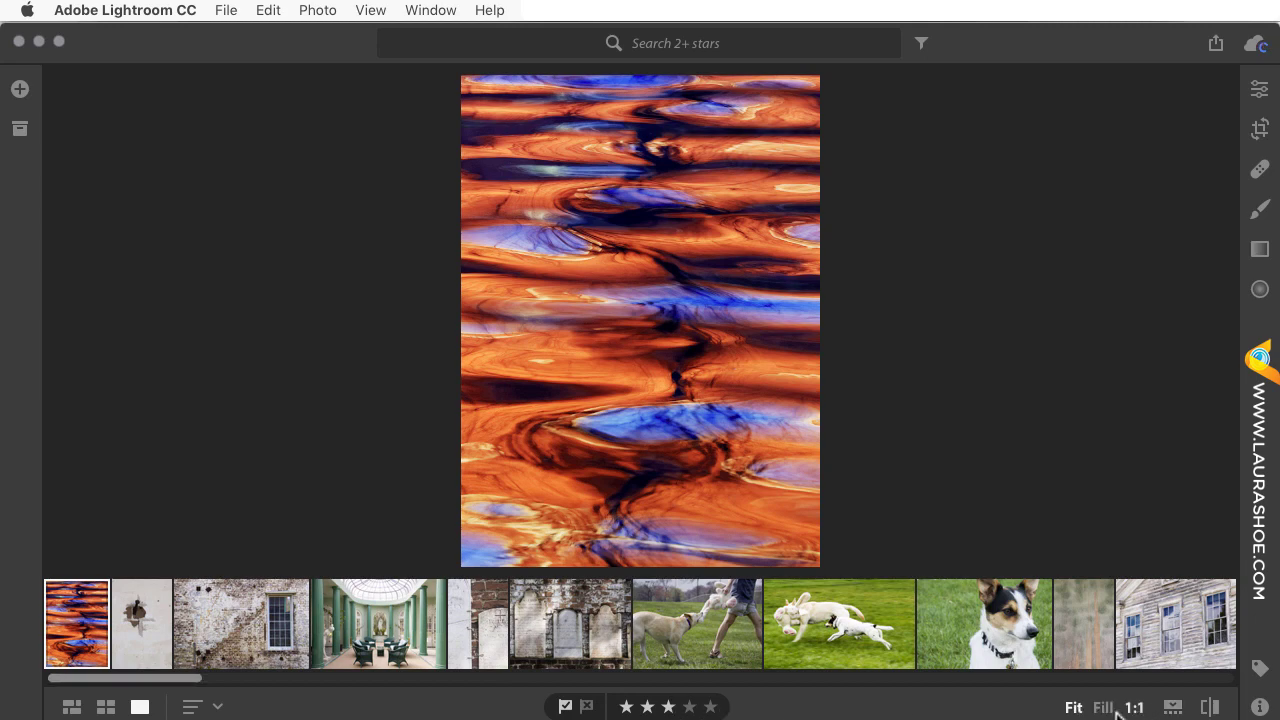
left_click(1172, 708)
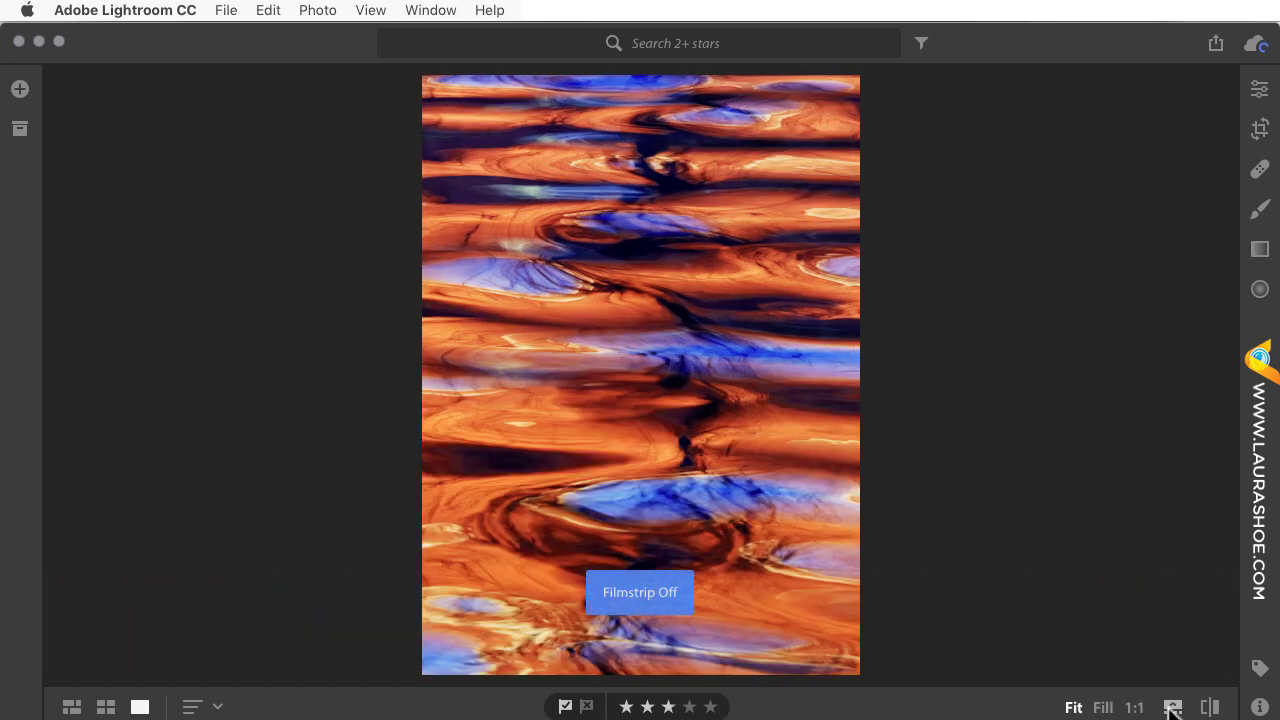
left_click(1174, 708)
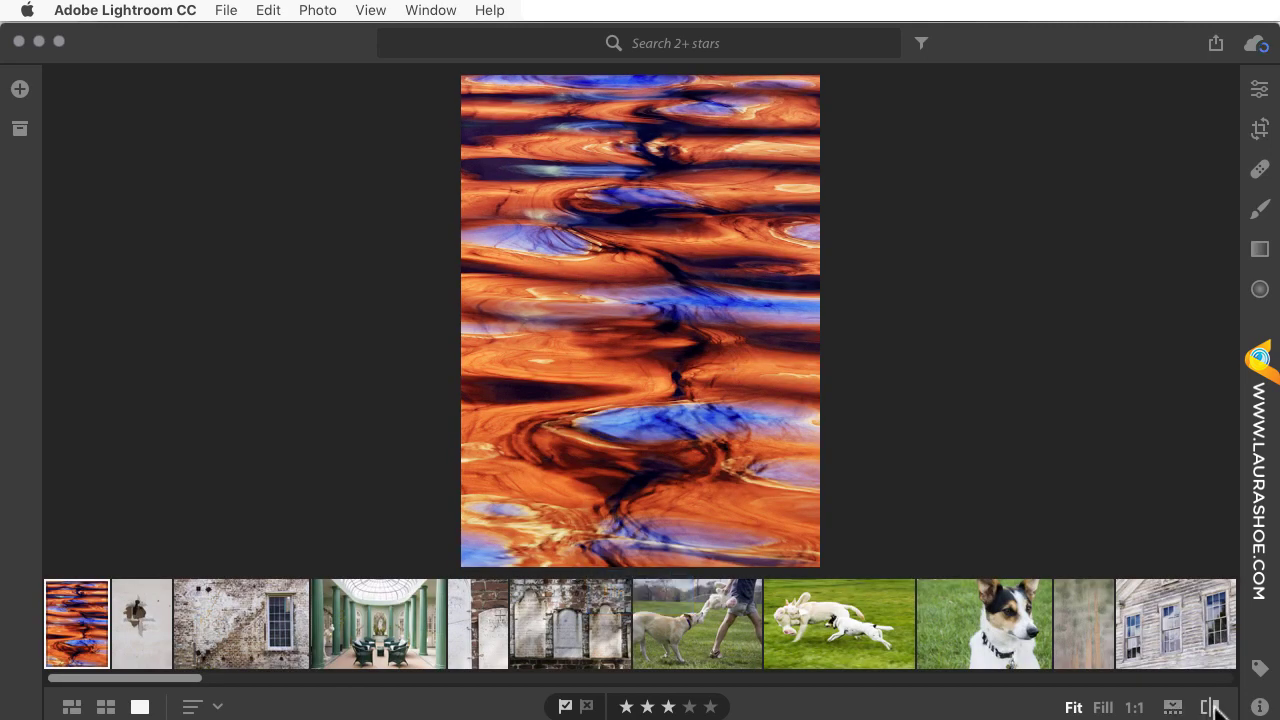
left_click(1212, 708)
left_click(1264, 706)
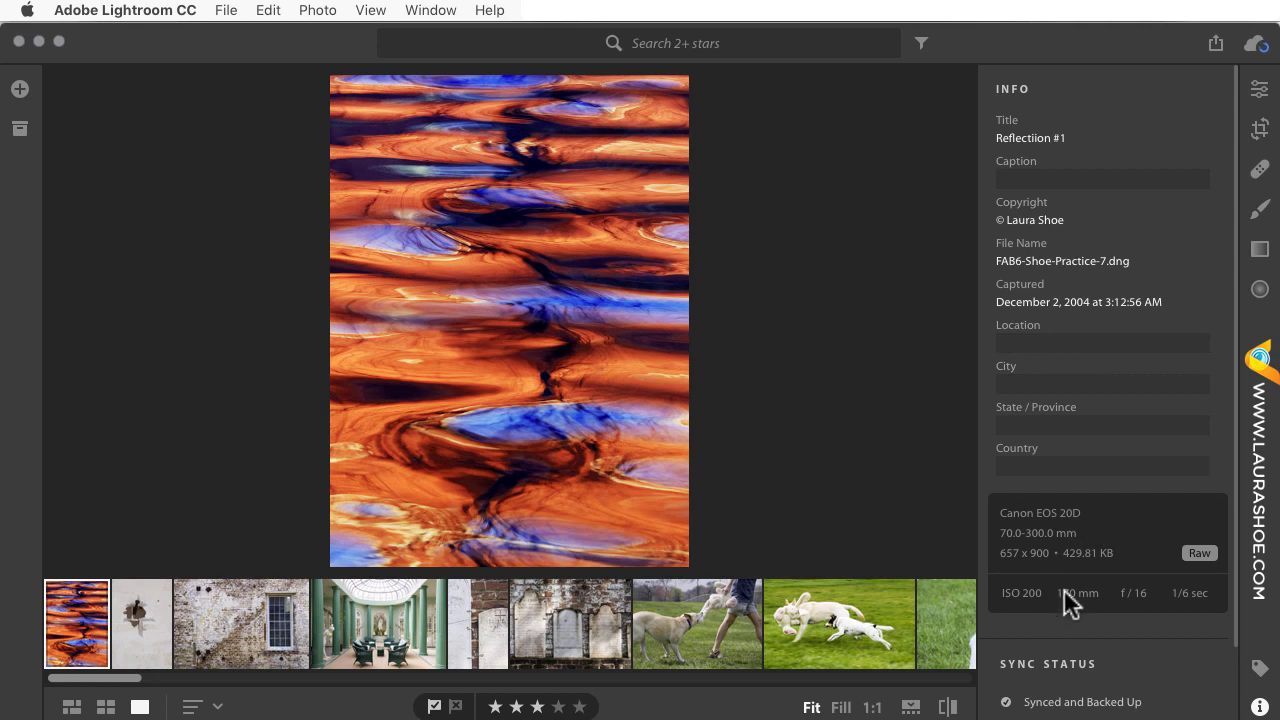
Scroll the reflection photo's info, then switch to its Edit adjustments panel
scroll(1064, 592, "down", 2)
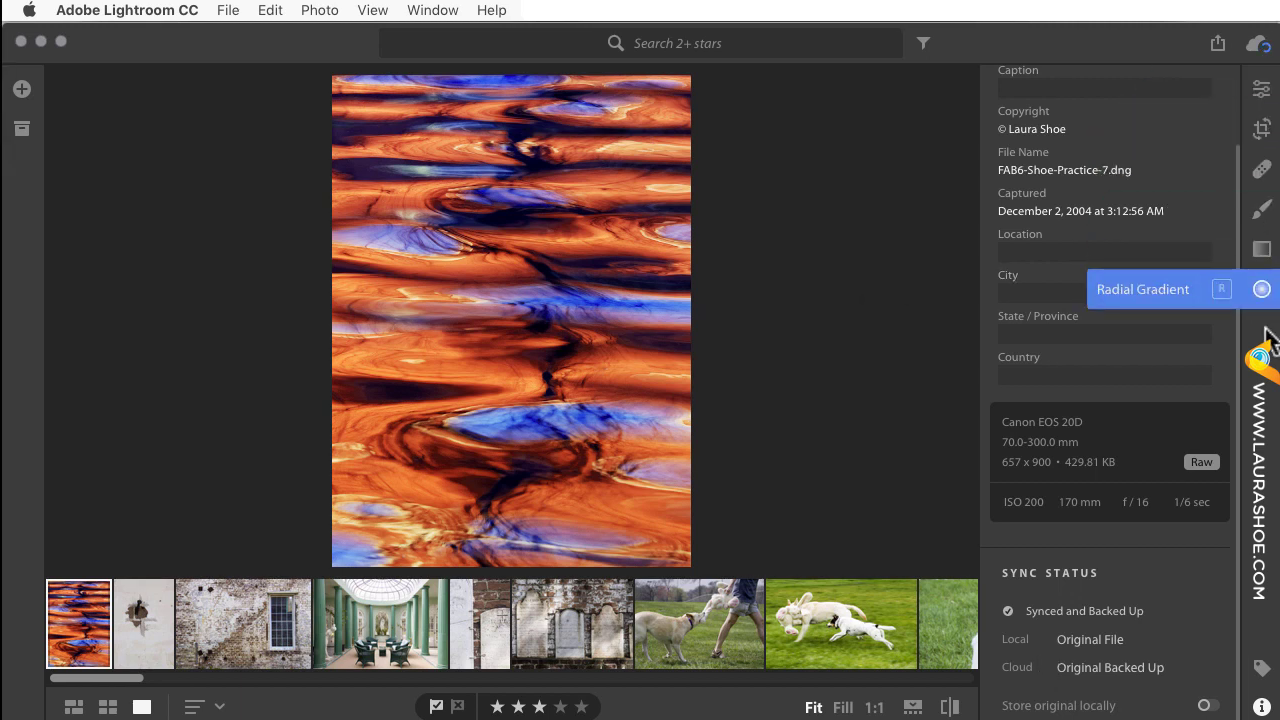
left_click(1263, 92)
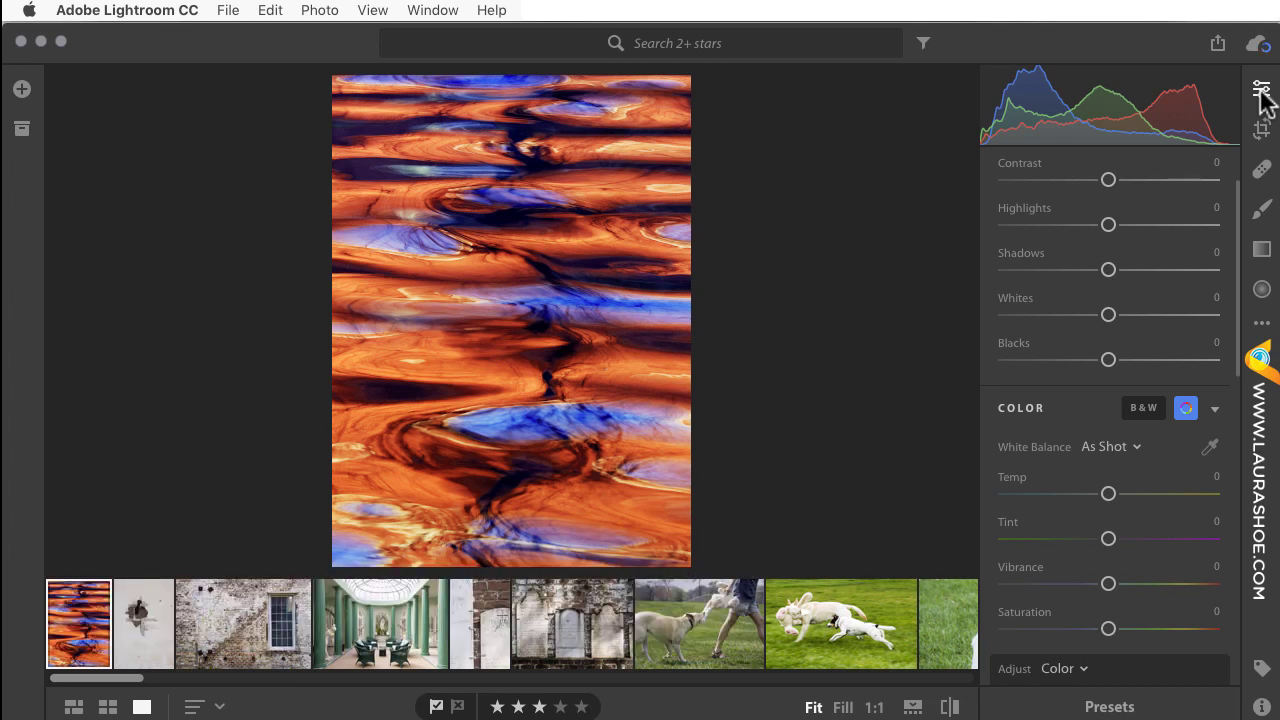
scroll(1089, 586, "down", 3)
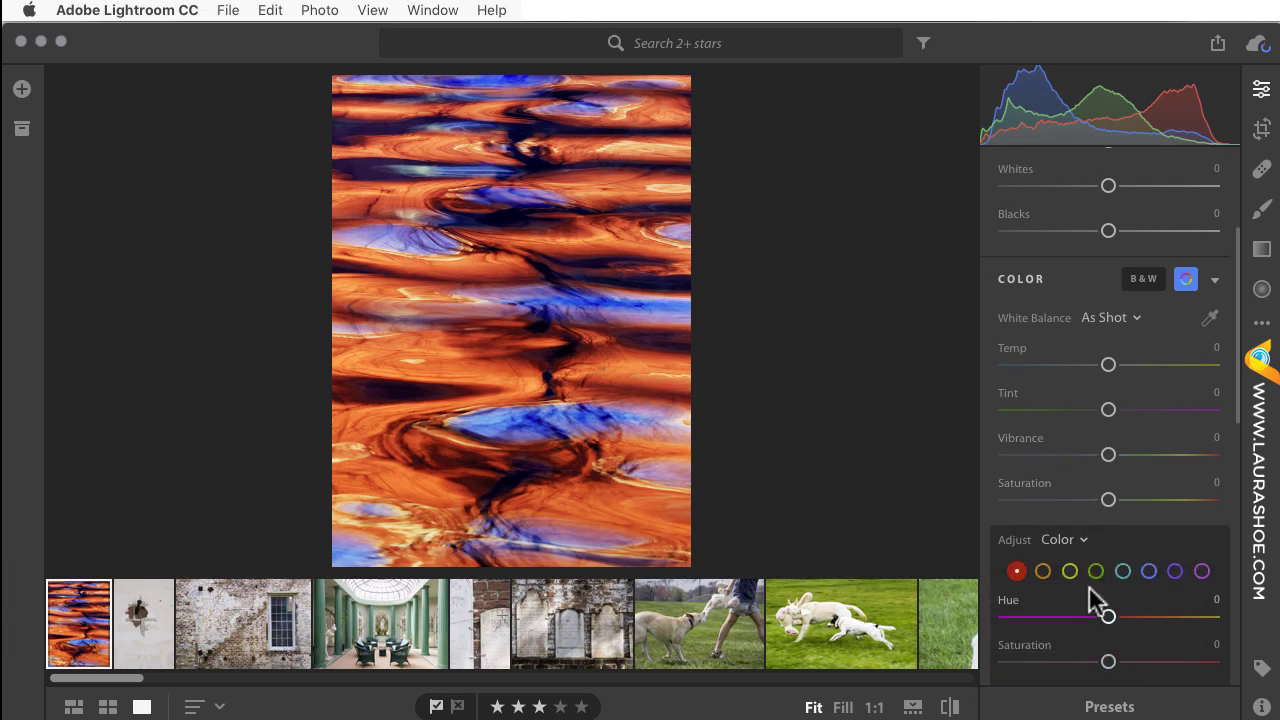
scroll(1094, 594, "up", 3)
scroll(1063, 478, "down", 10)
scroll(1063, 478, "up", 10)
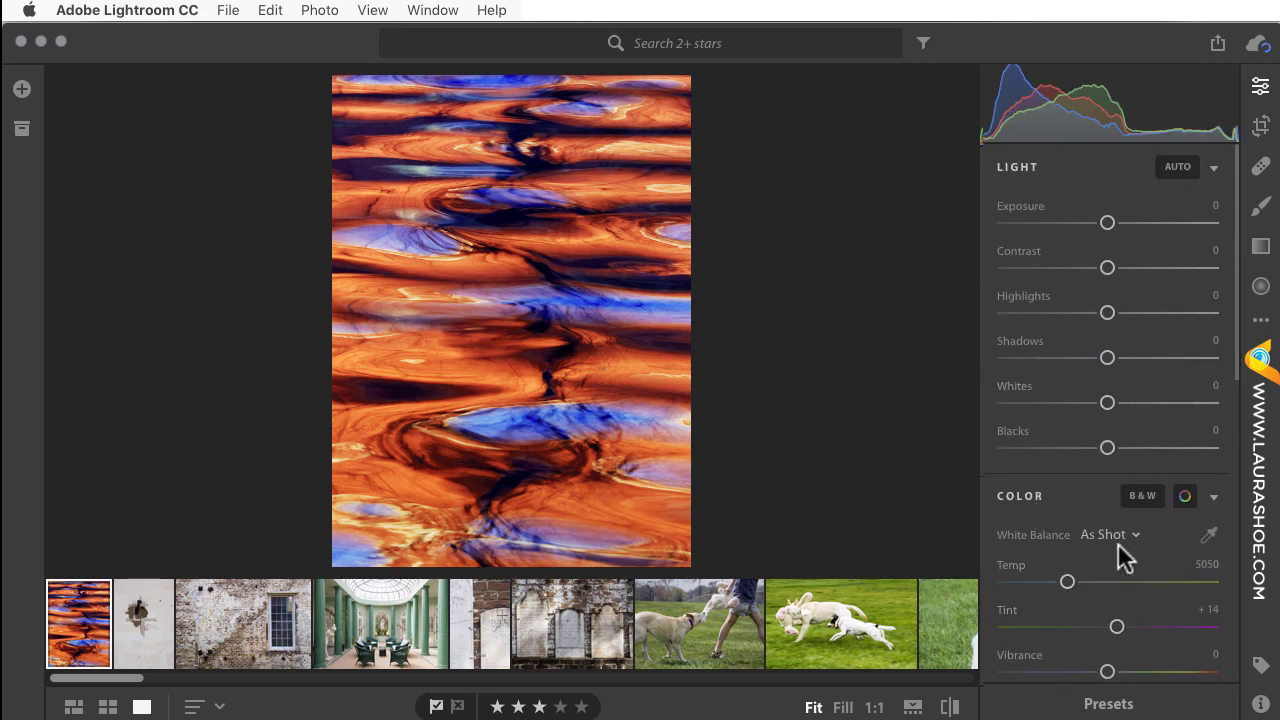
scroll(1125, 558, "down", 10)
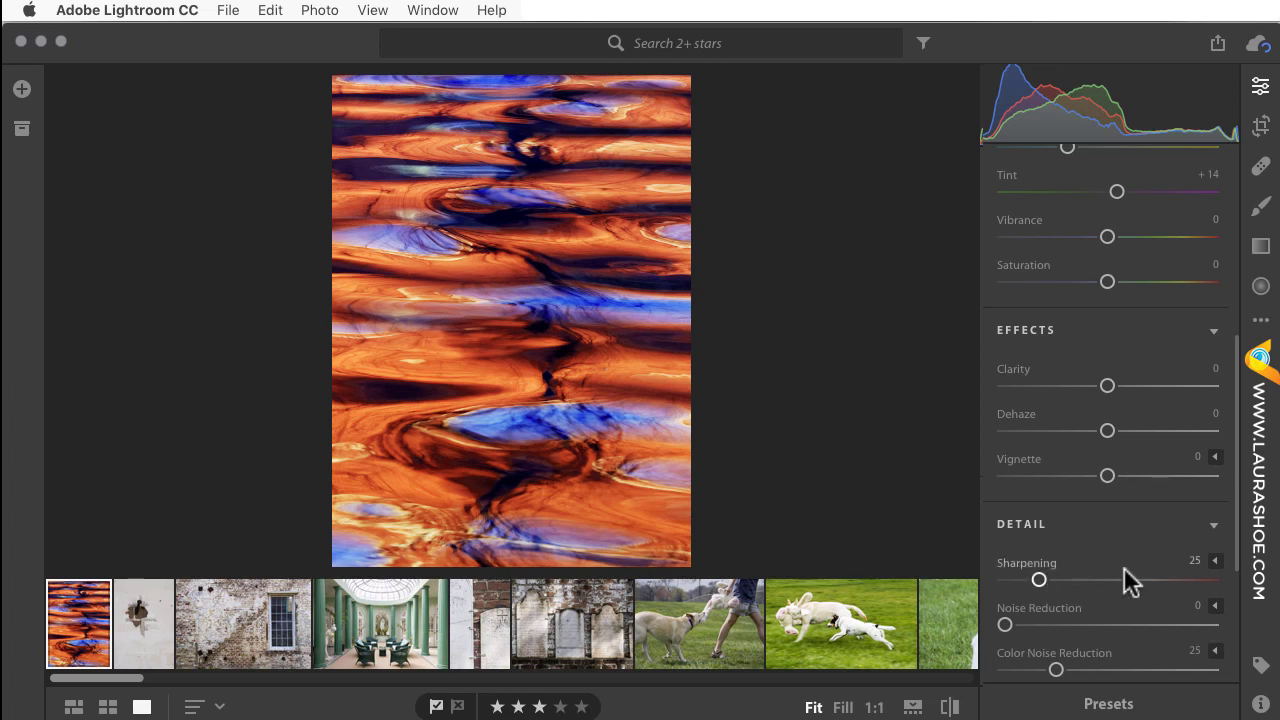
left_click(1215, 561)
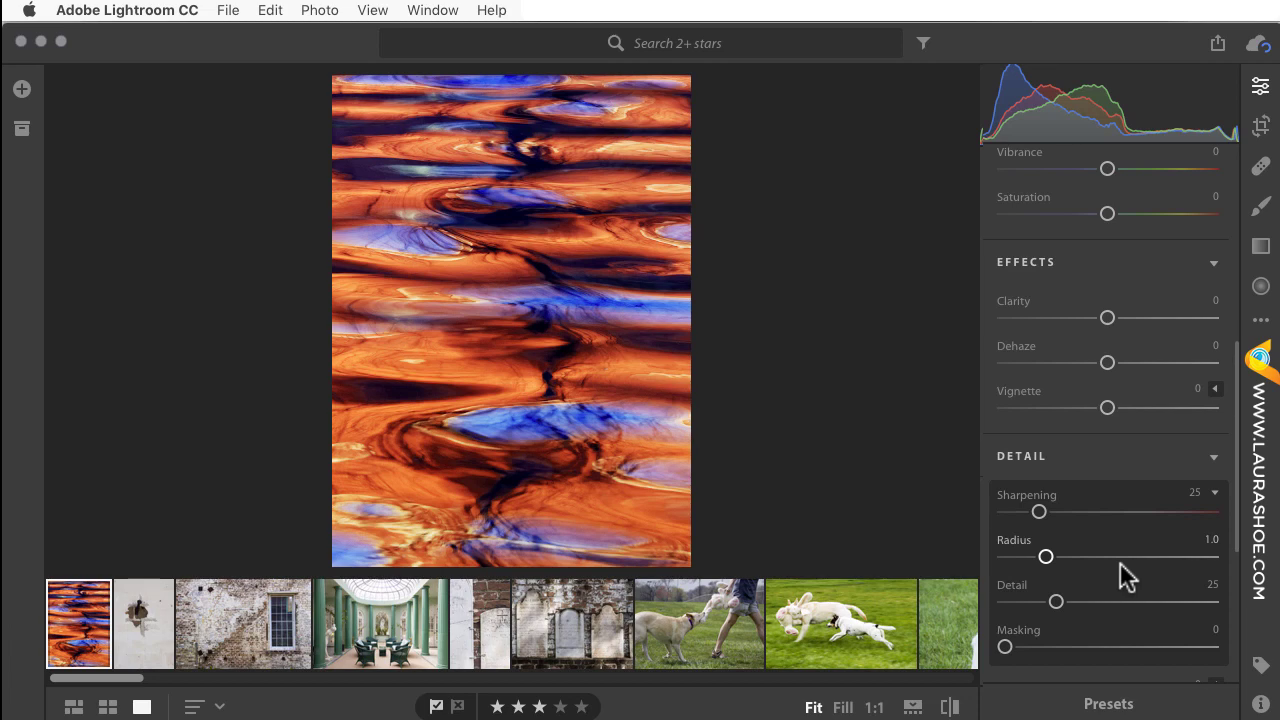
left_click(1215, 389)
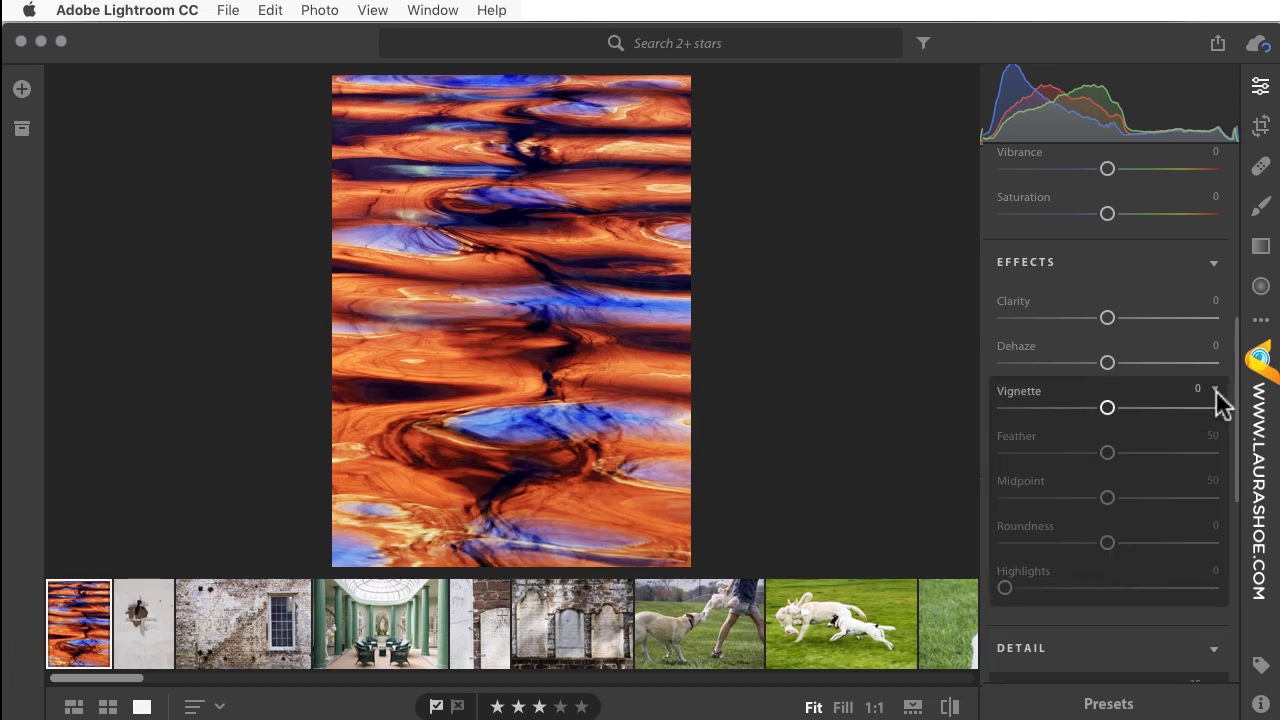
left_click(1216, 391)
scroll(1222, 403, "up", 10)
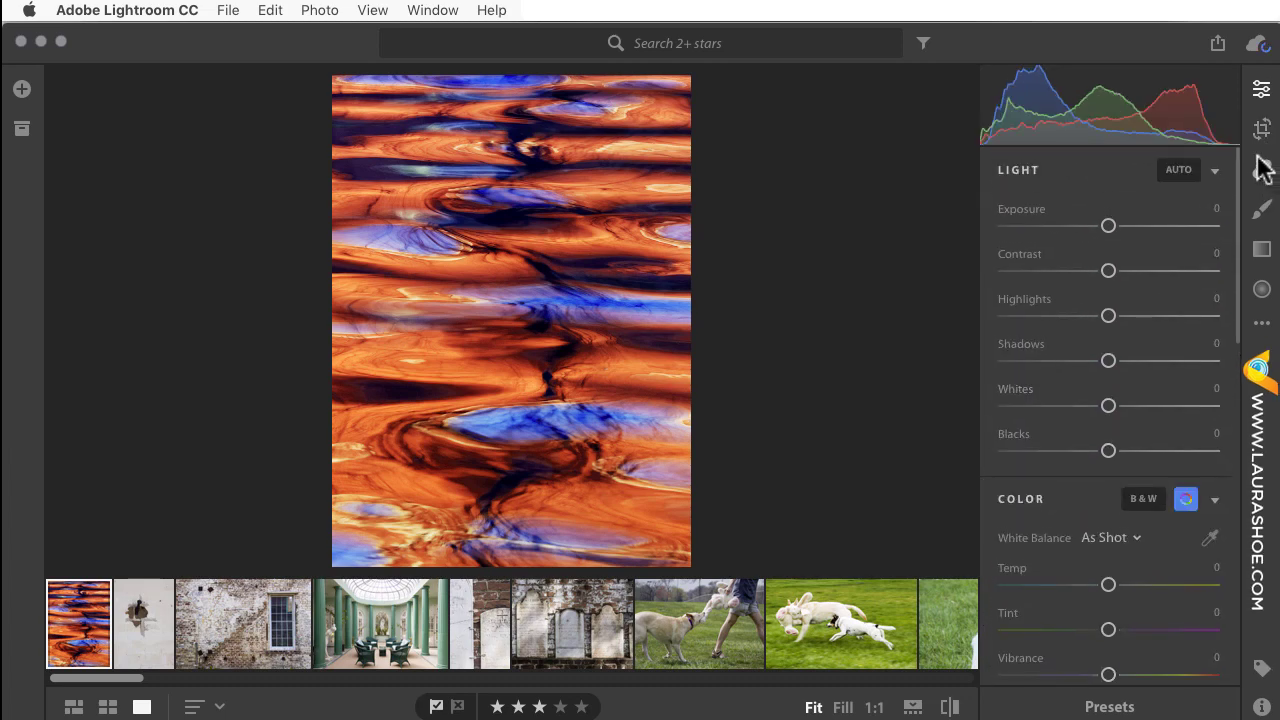
Look at the healing brush settings, then return to the square grid of thumbnails
left_click(1262, 172)
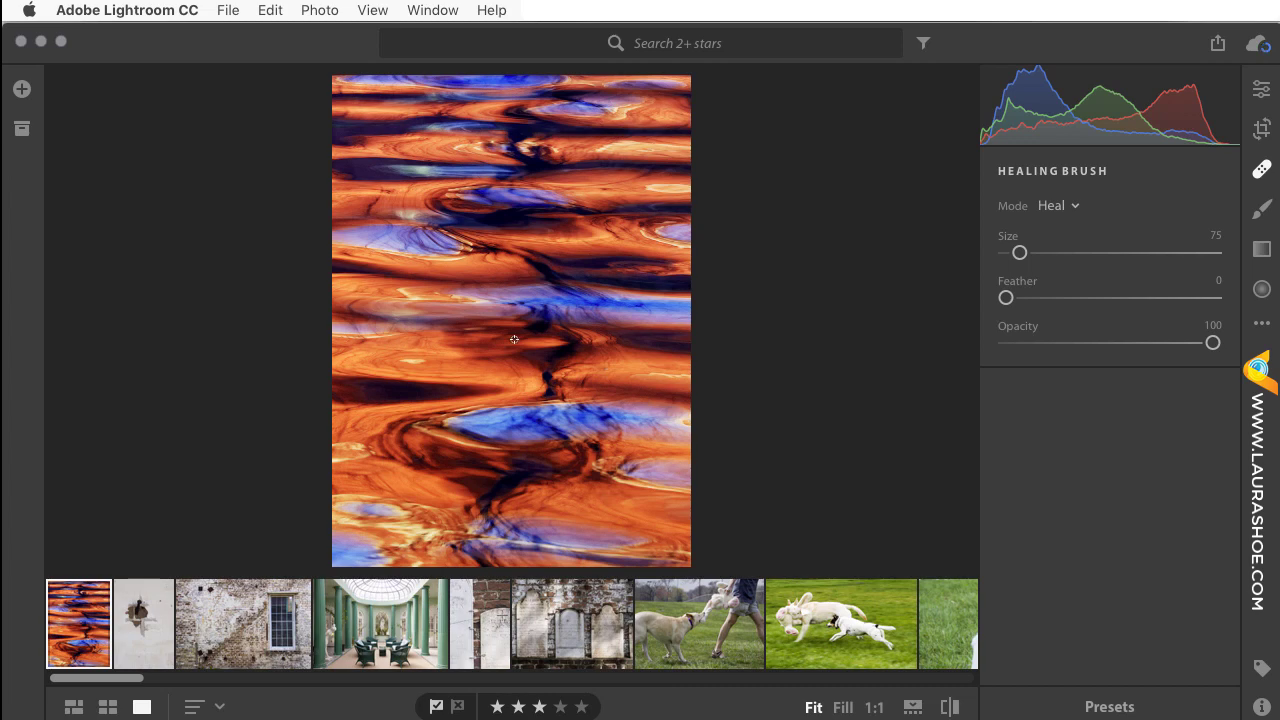
key("shift+g")
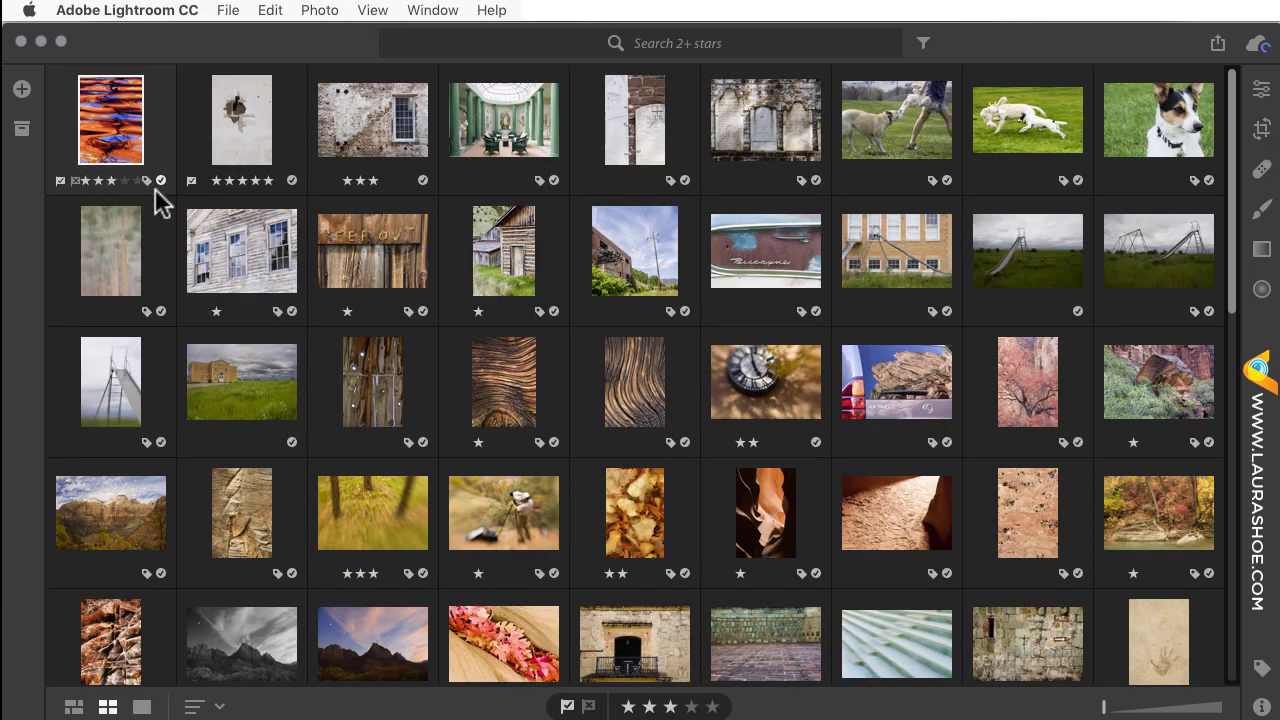
Show All Photos (2,160) and apply, then clear, a two-star-or-more rating filter
left_click(21, 128)
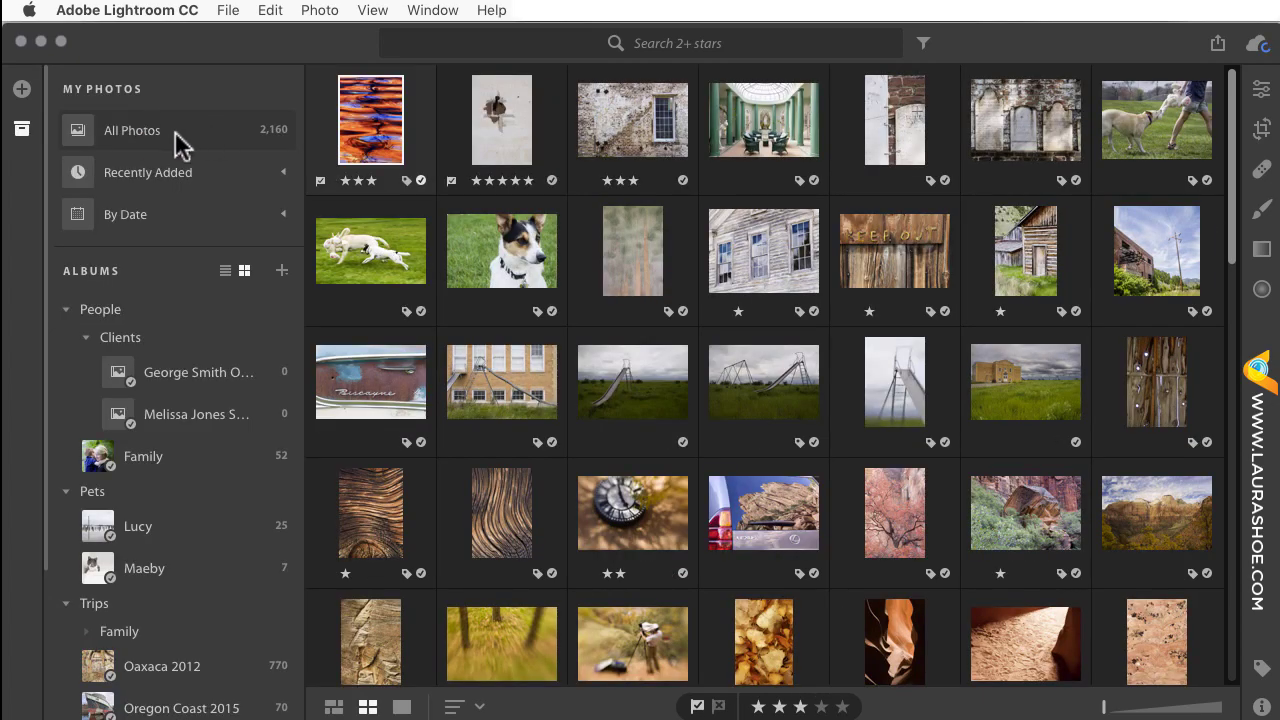
left_click(140, 132)
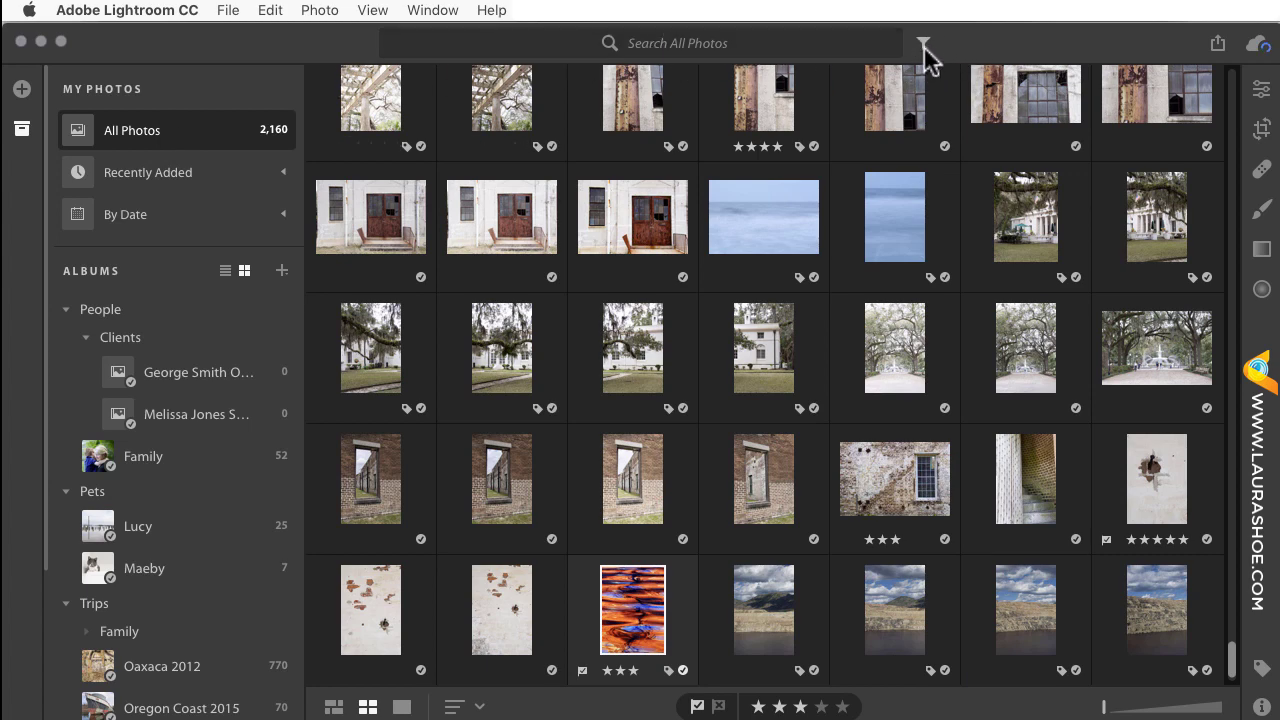
left_click(923, 43)
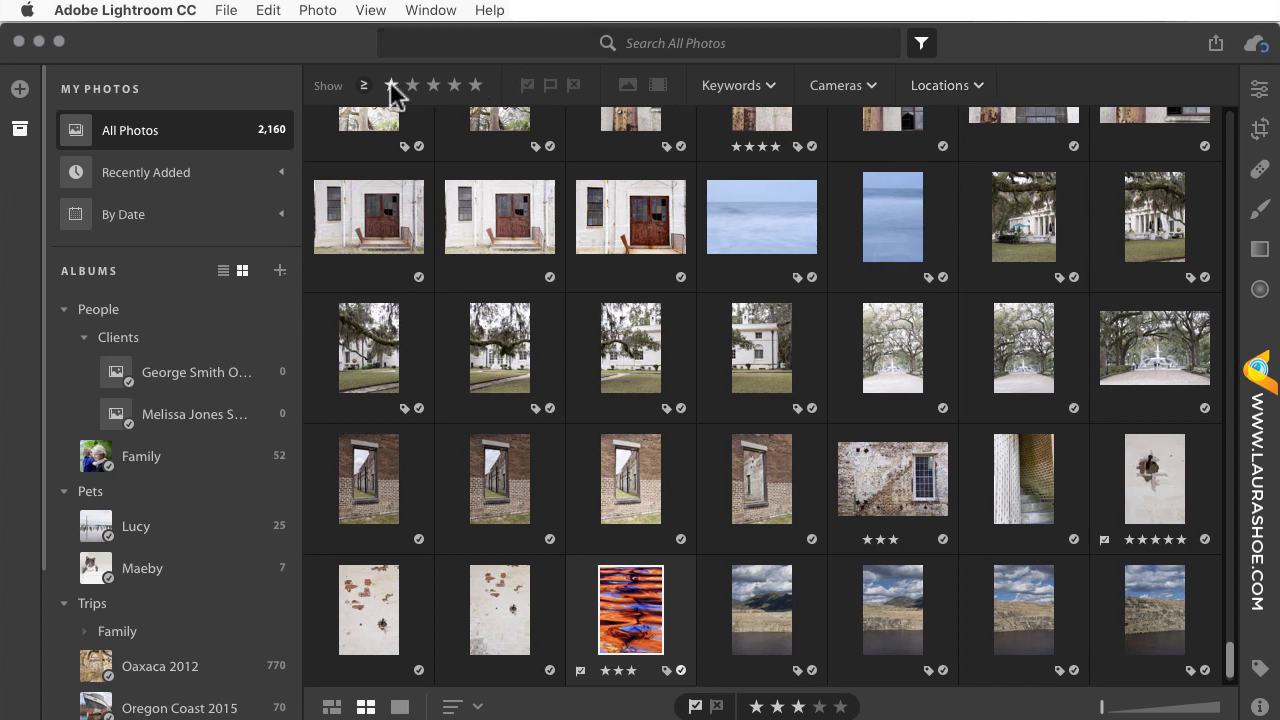
left_click(412, 86)
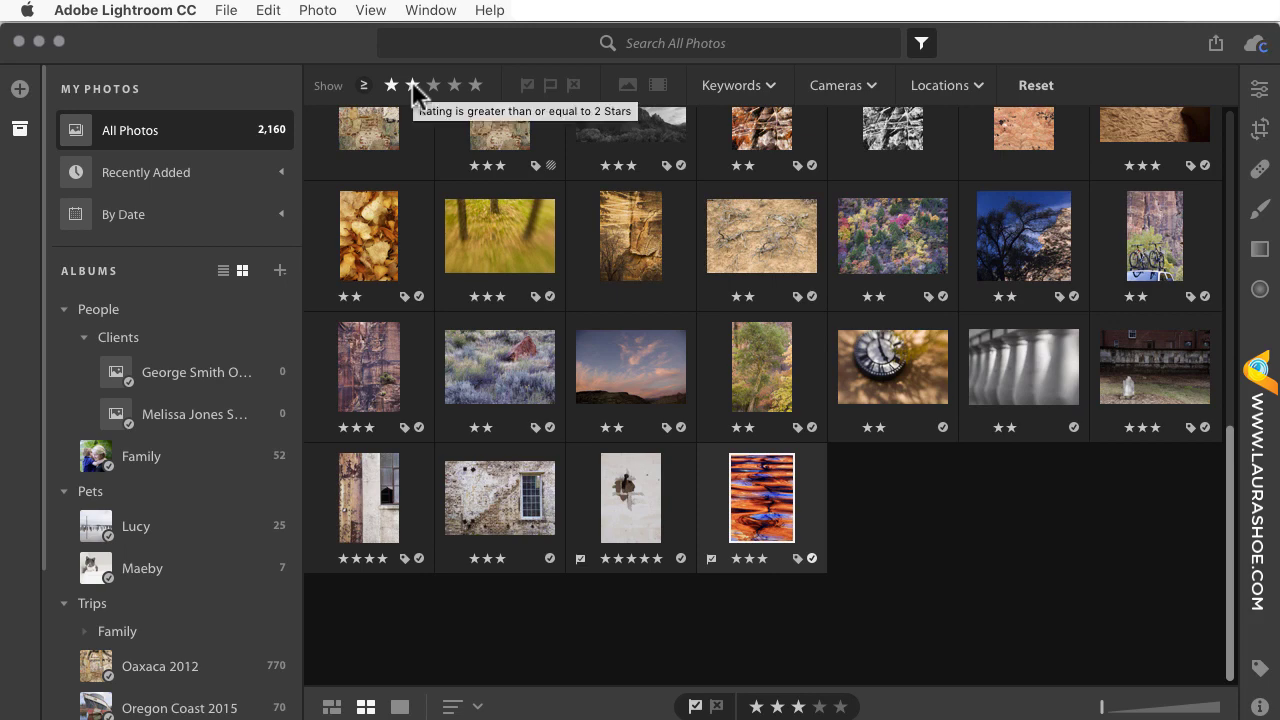
mouse_move(458, 260)
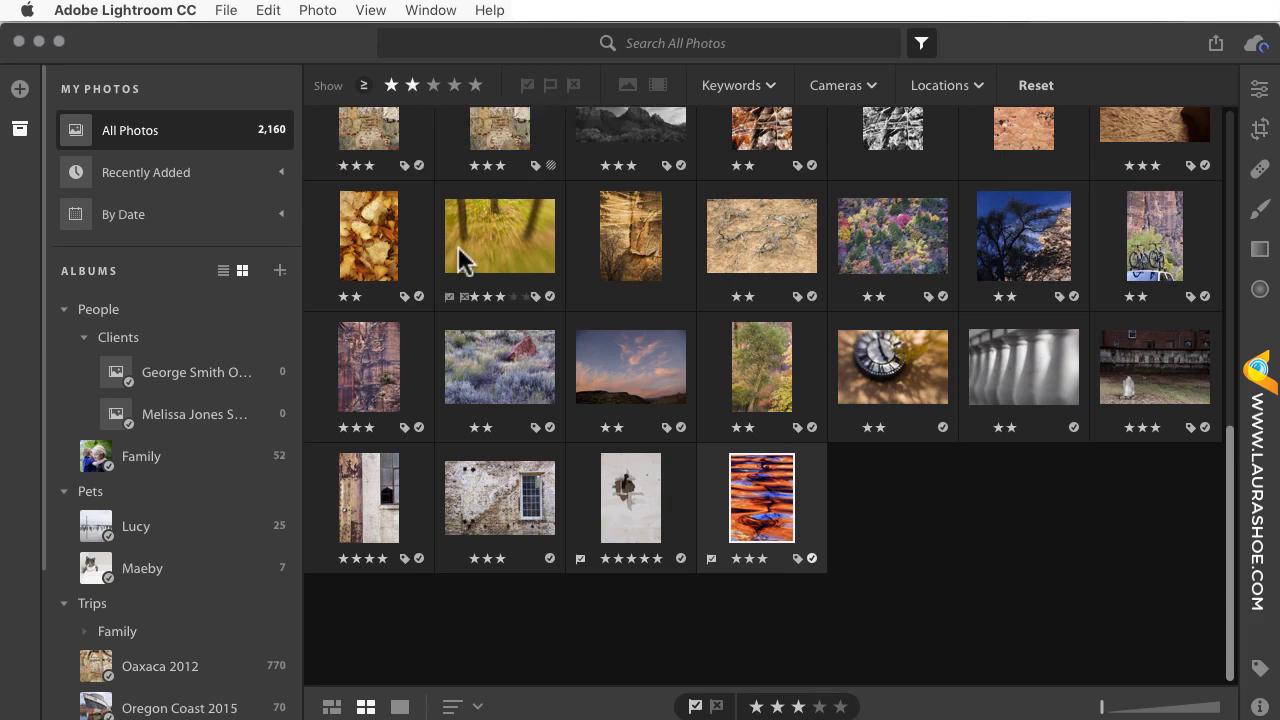
left_click(412, 88)
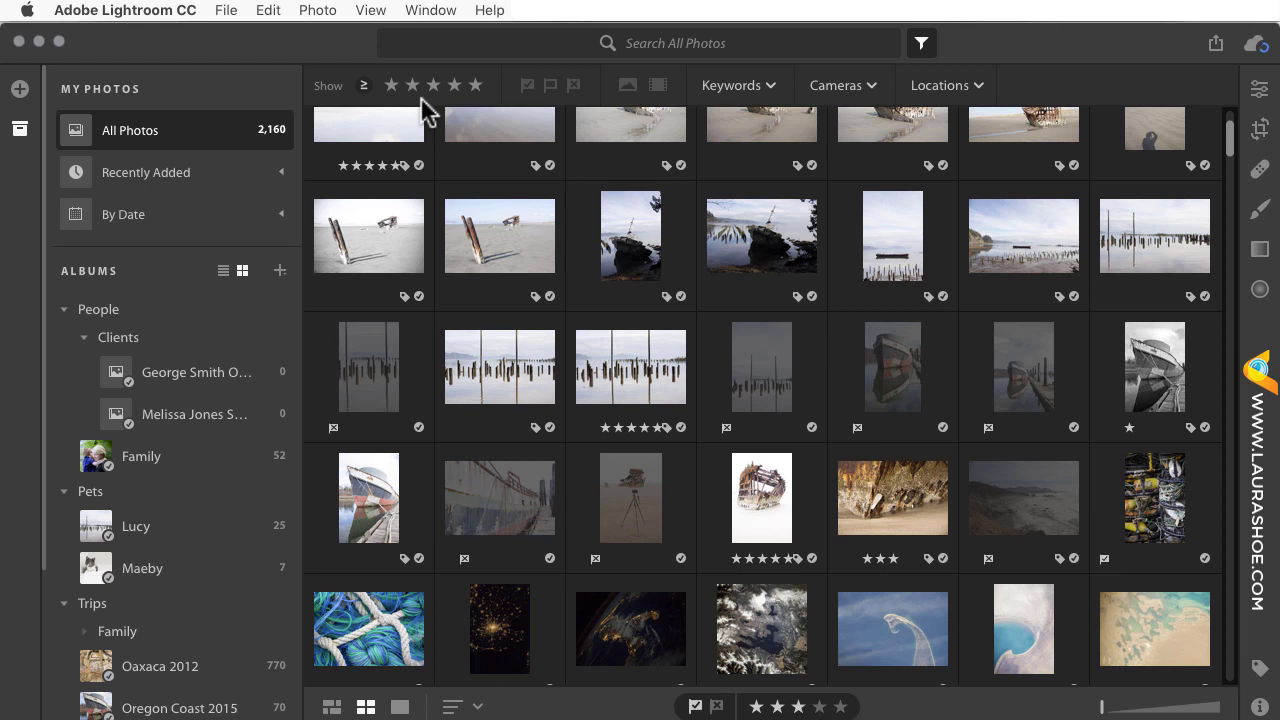
Search all photos for 'dog', scroll the matching results, and select the search term to replace it
left_click(643, 42)
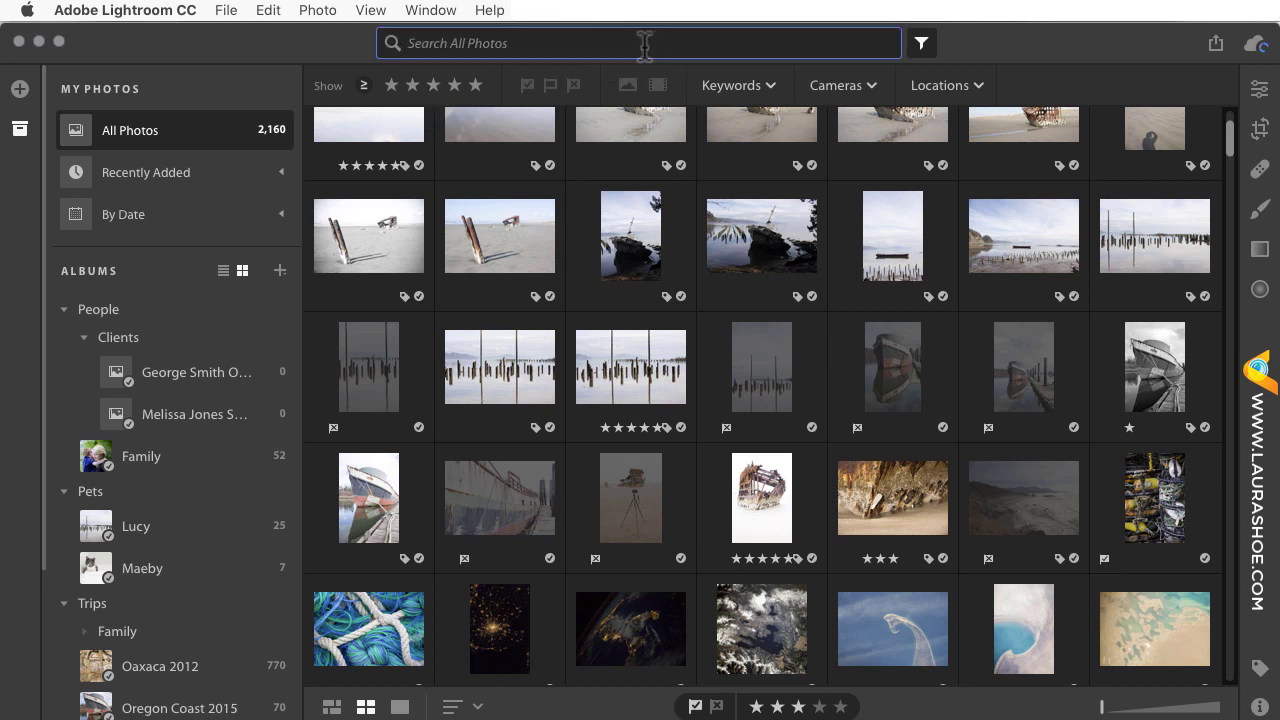
type("dog")
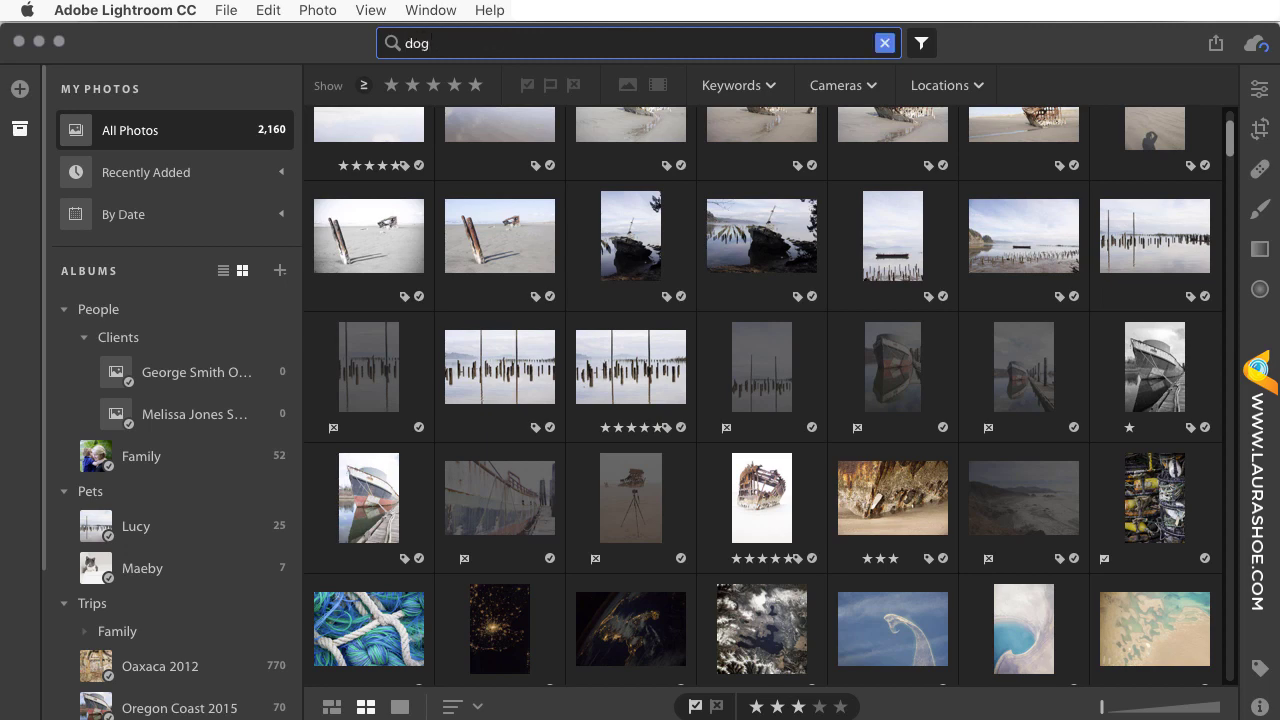
type("s")
key("BackSpace")
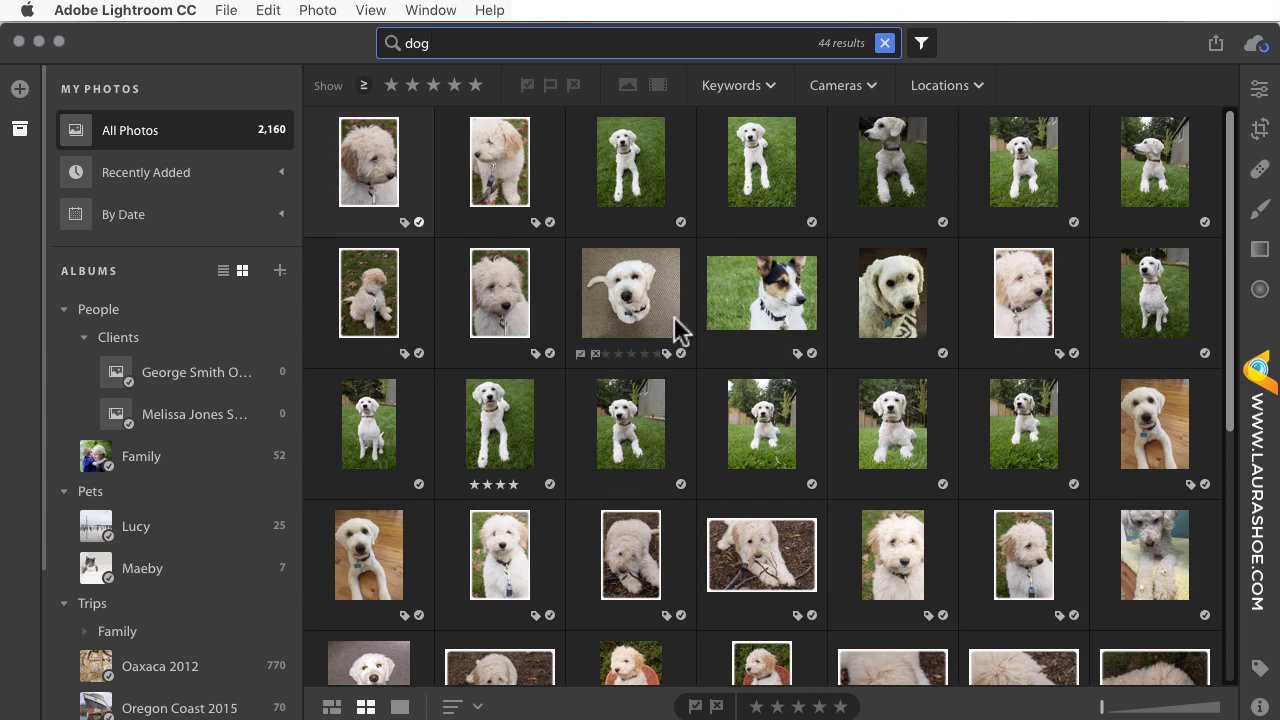
scroll(674, 318, "down", 5)
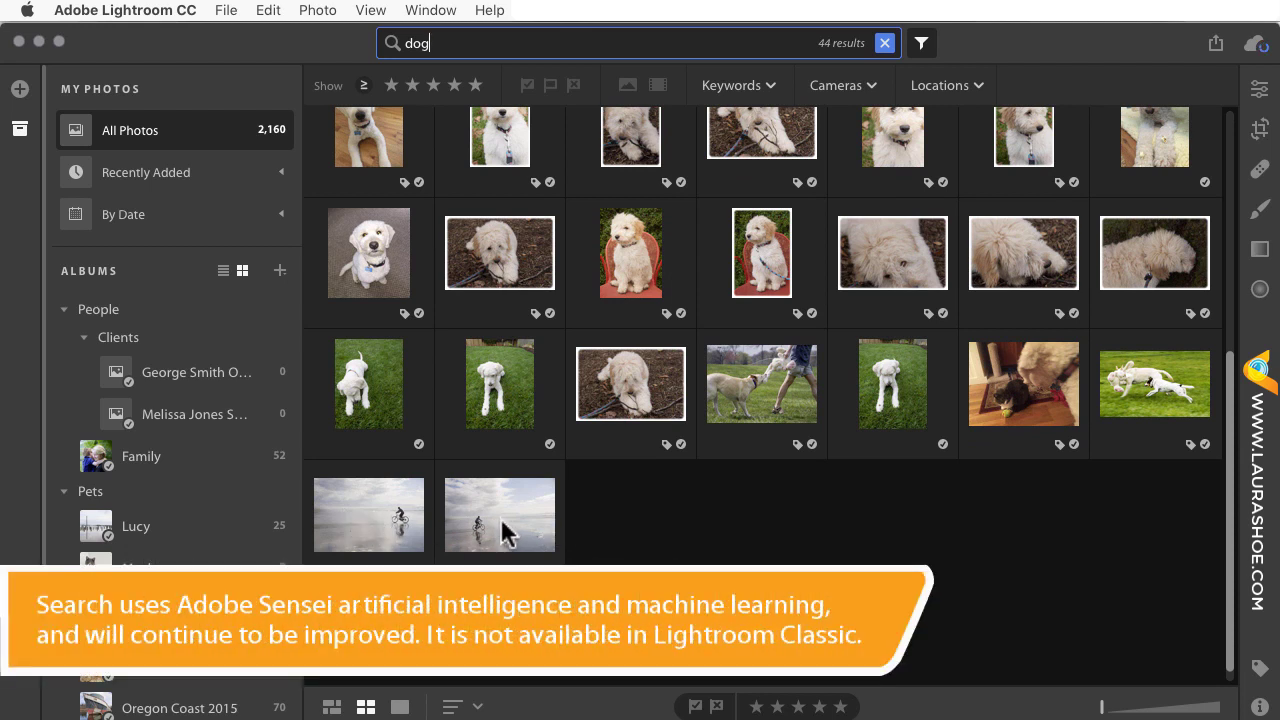
scroll(637, 316, "up", 5)
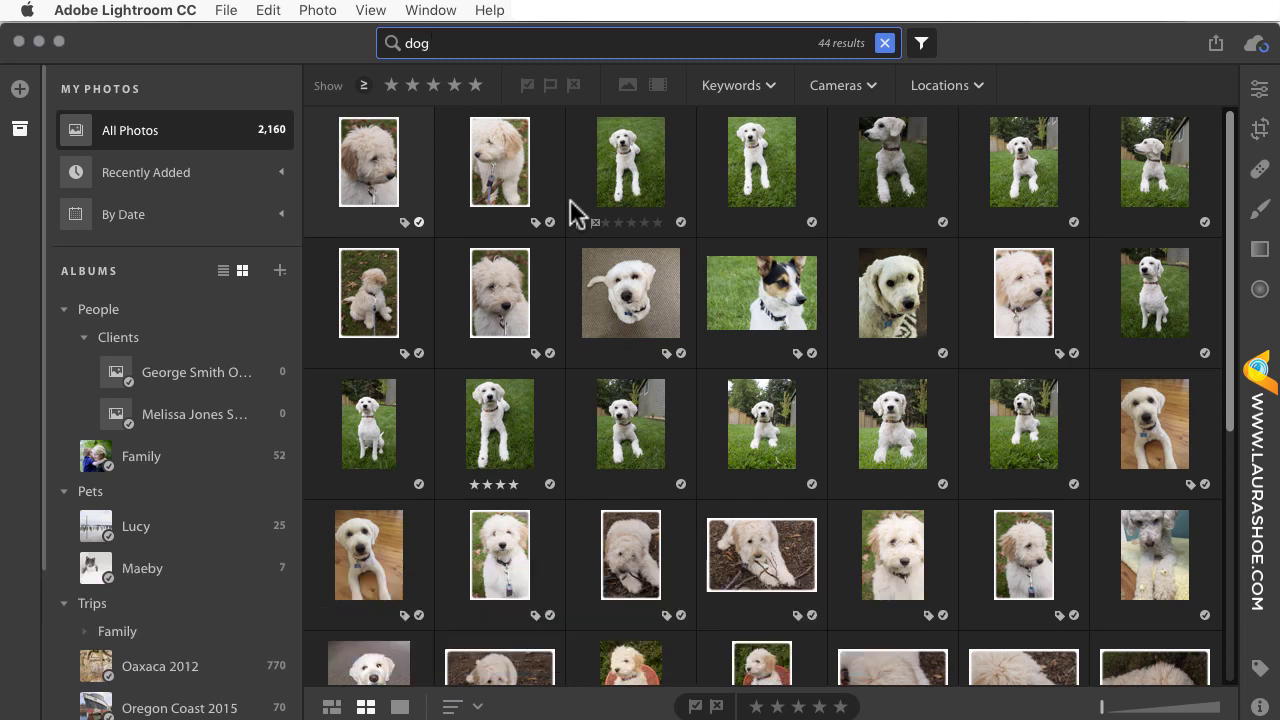
left_click_drag(450, 43, 338, 55)
Search photos for 'green' and scroll the results grid to find the dog photo
type("green")
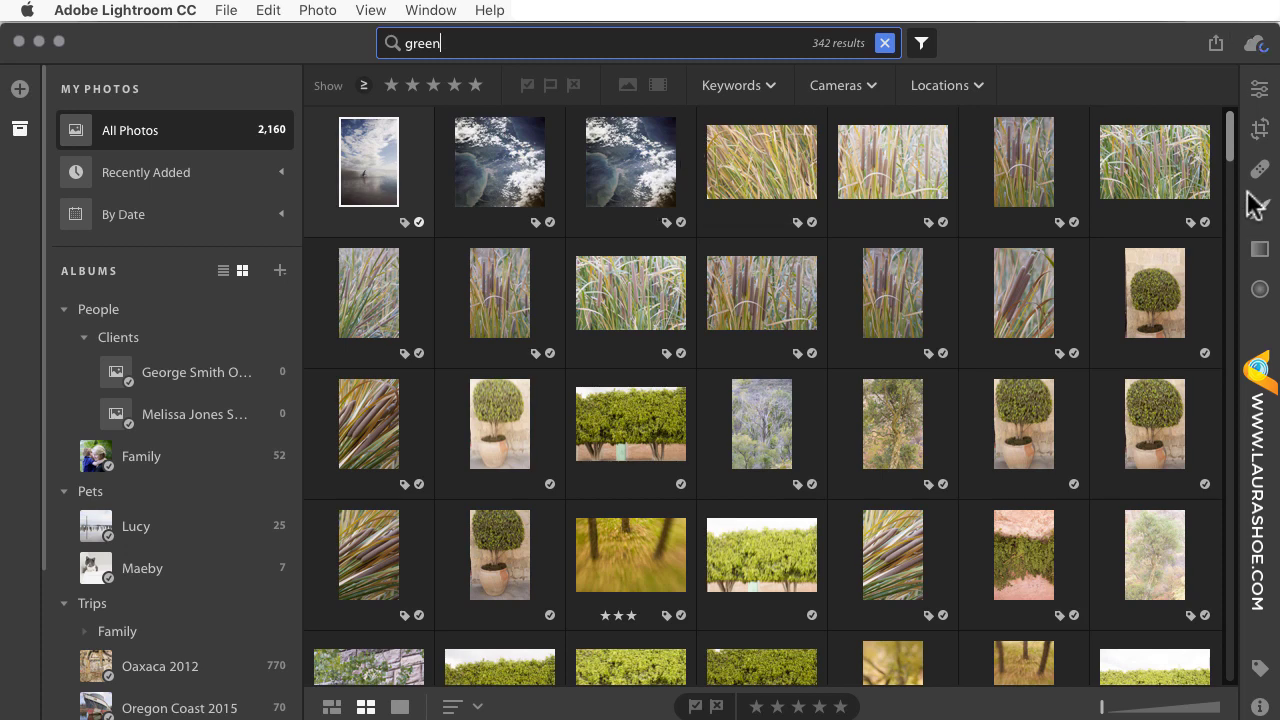
left_click_drag(1232, 157, 1277, 622)
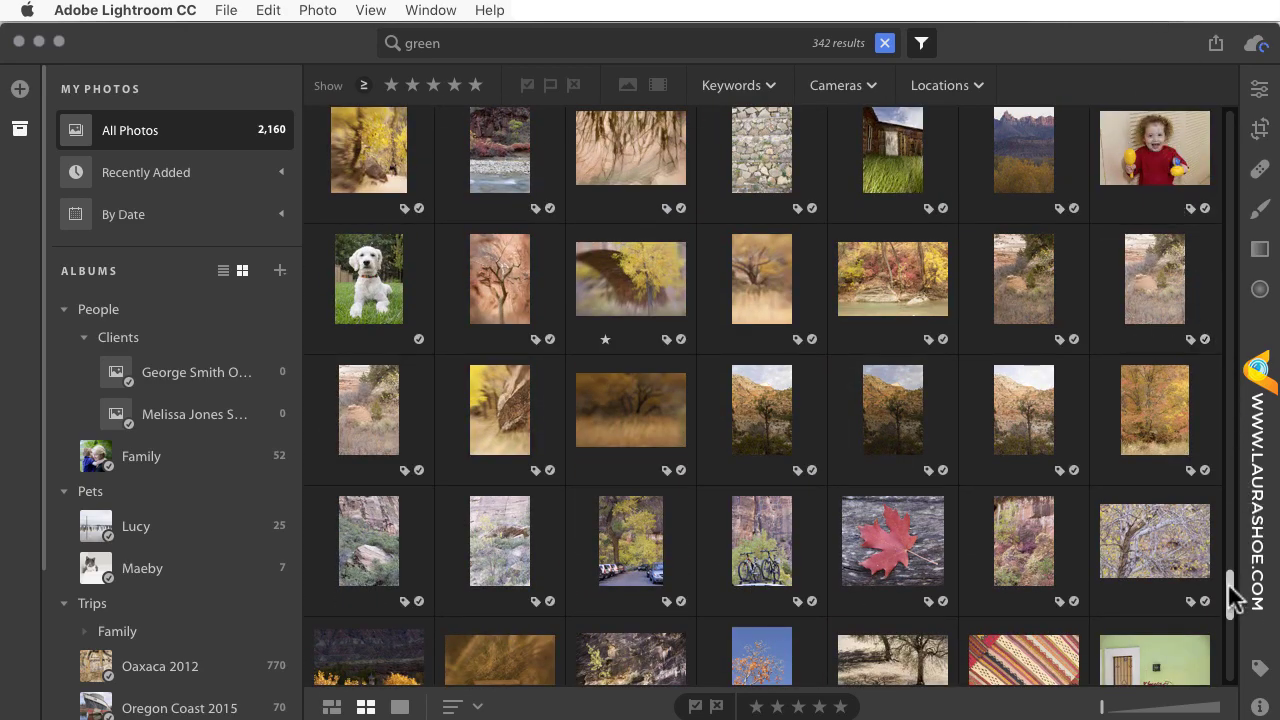
left_click_drag(1229, 586, 1230, 240)
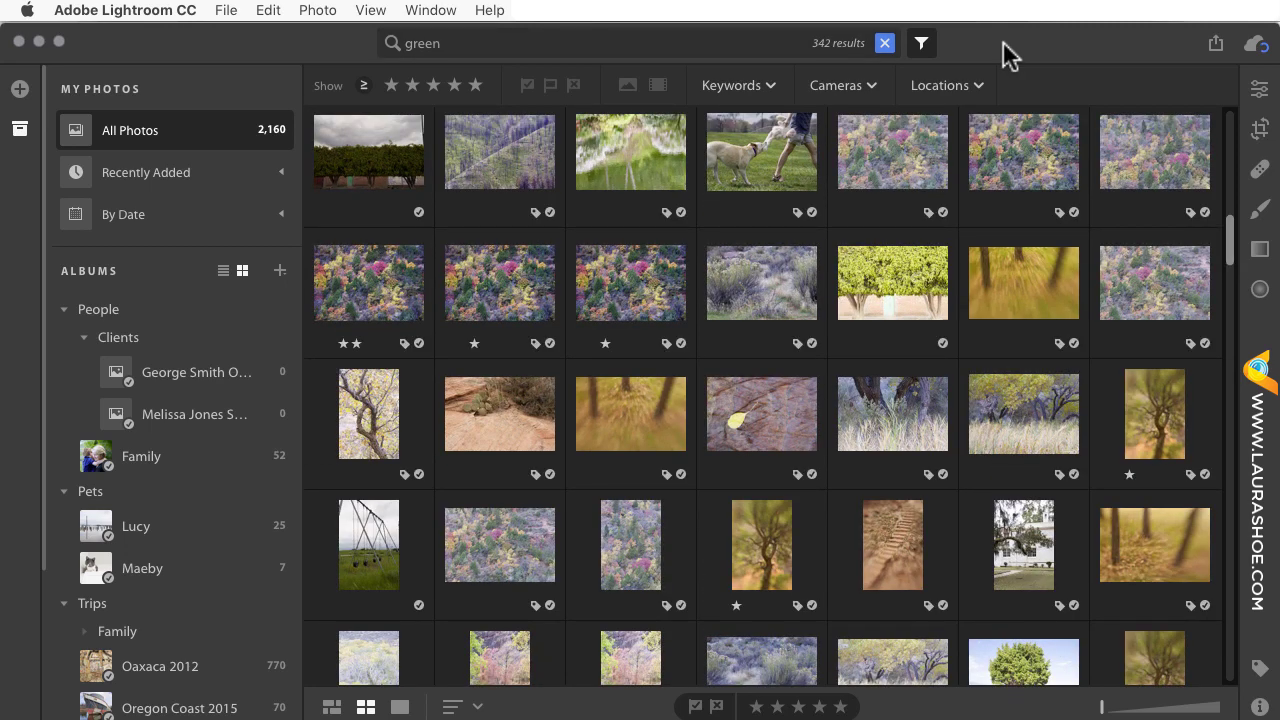
Select the dog-on-grass photo and bring up its Save To / Facebook sharing menu
left_click(774, 166)
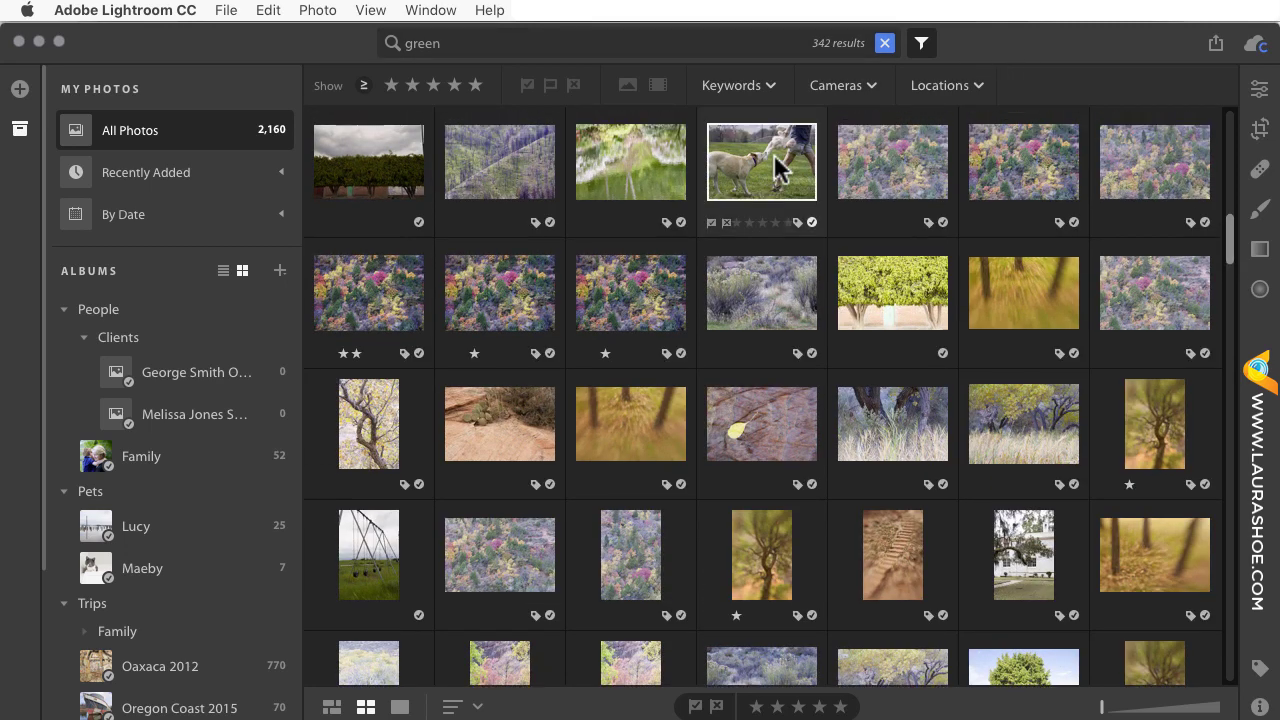
left_click(1216, 45)
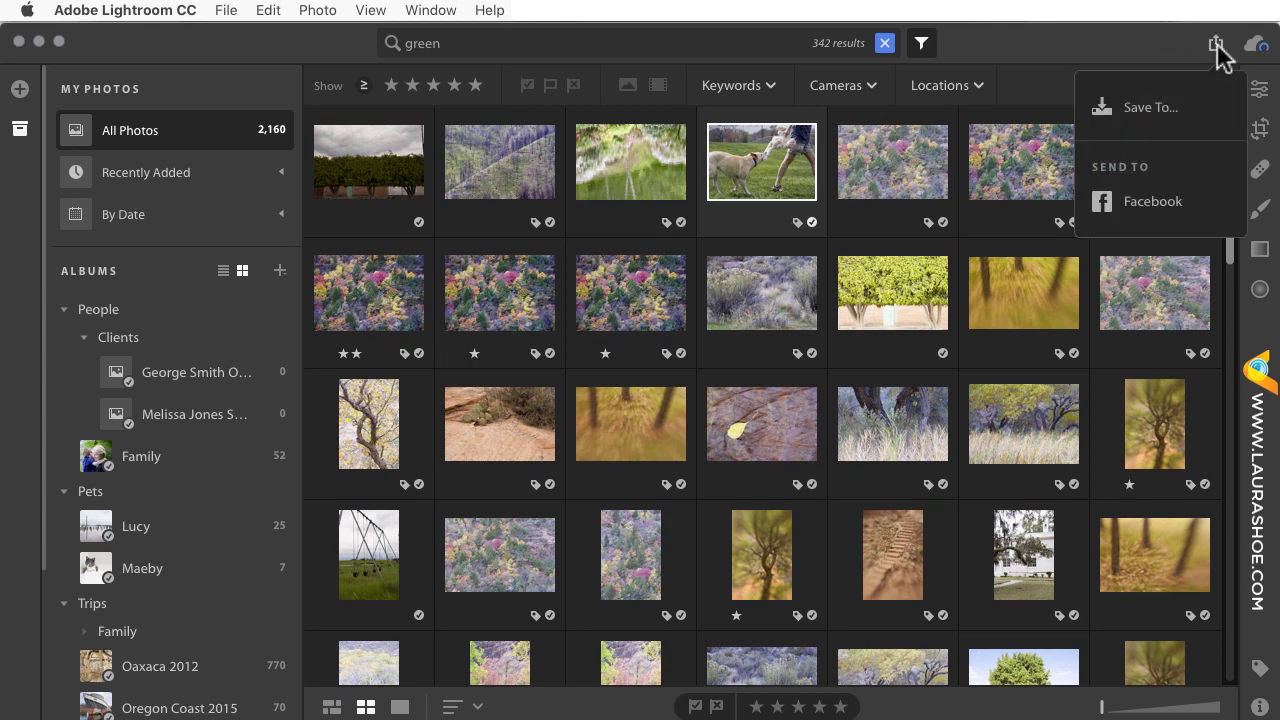
Choose Save To and set the JPEG output size to Custom, 1,024 px long side
left_click(1149, 108)
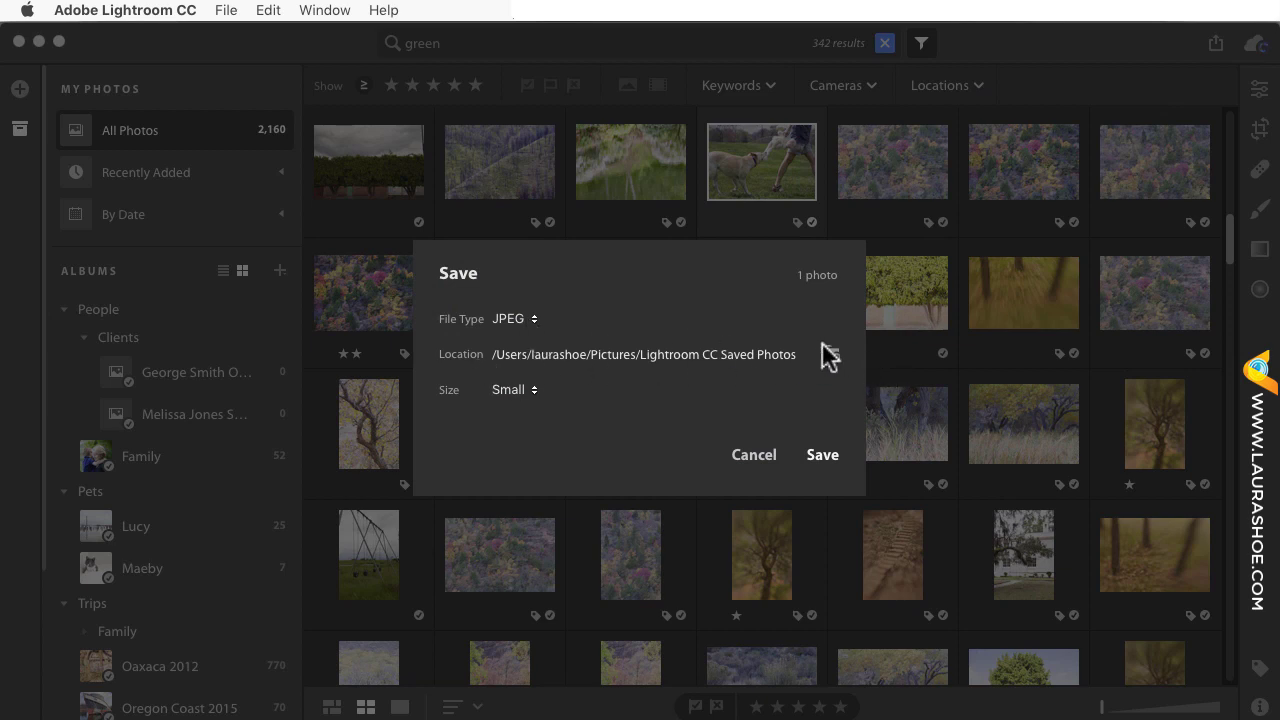
left_click(536, 388)
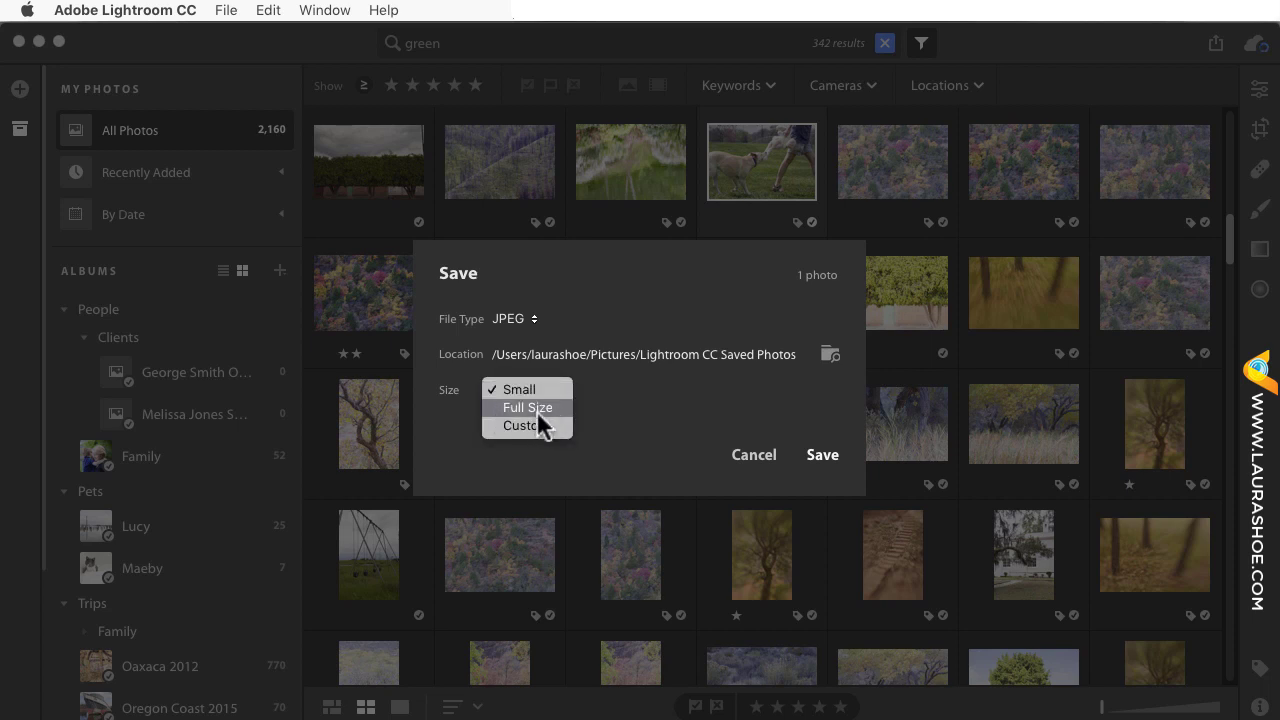
left_click(537, 427)
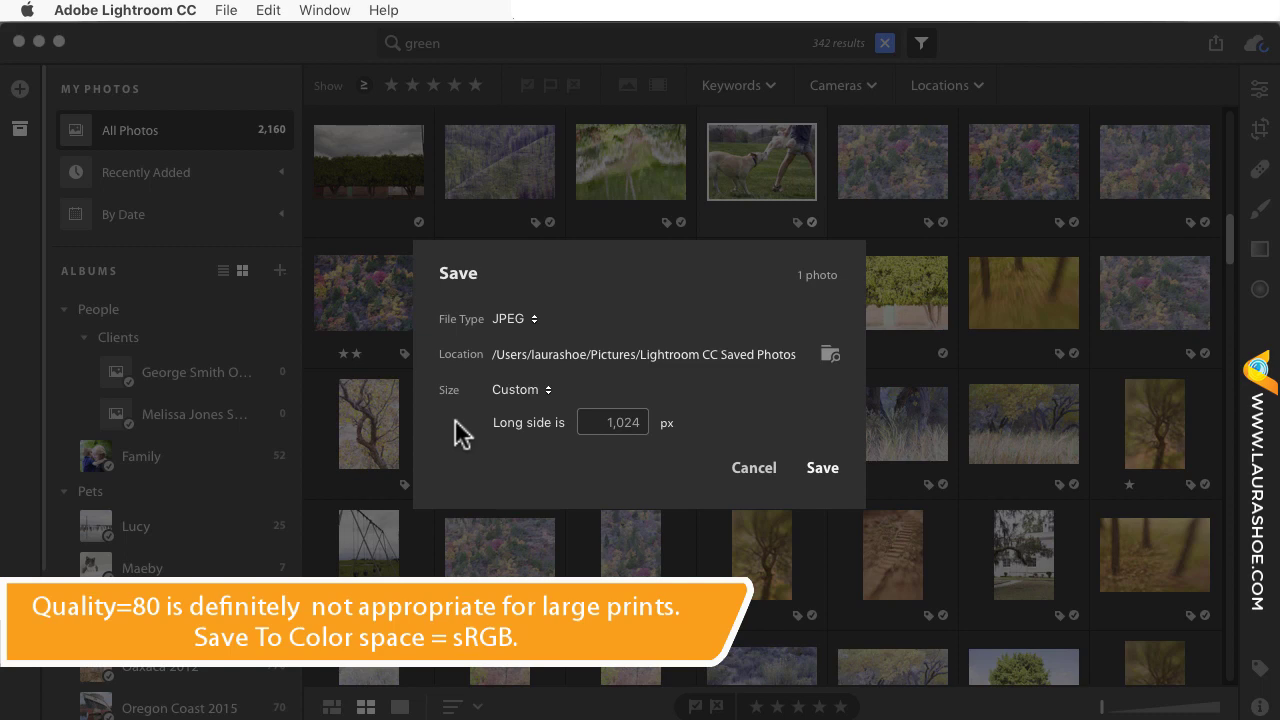
Change the Save dialog's file type to Original + Settings
left_click(533, 318)
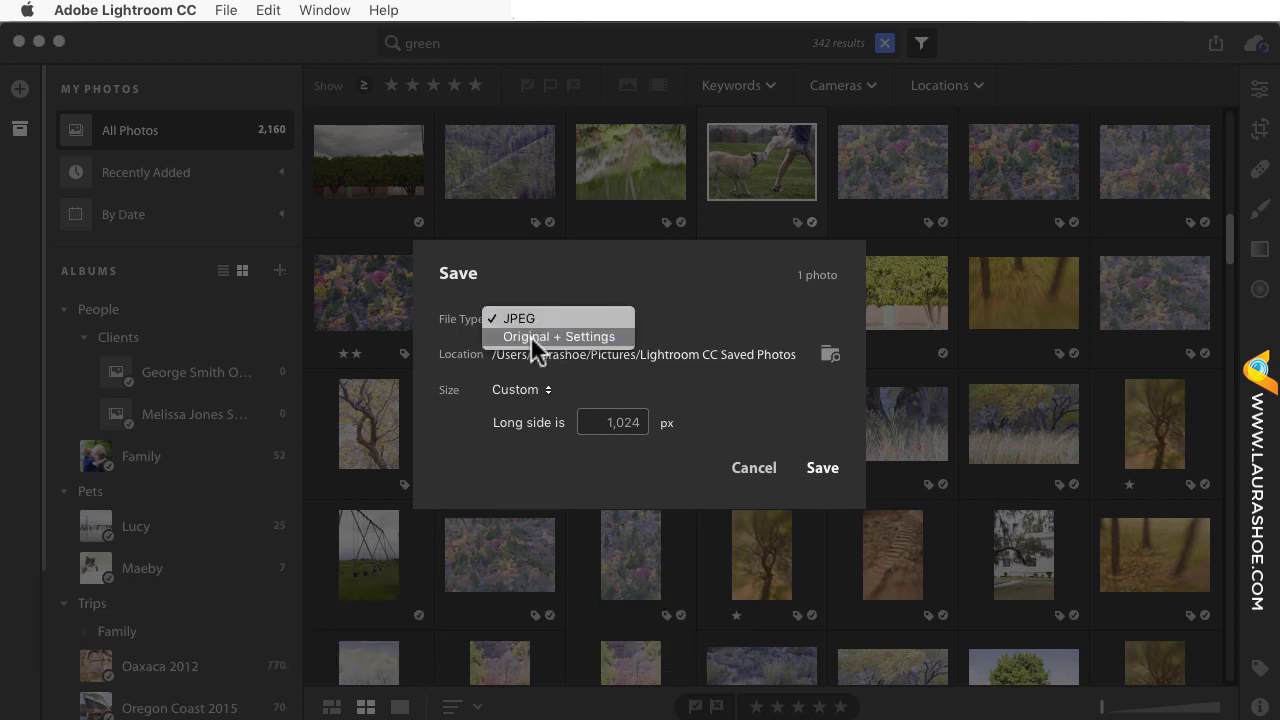
left_click(557, 334)
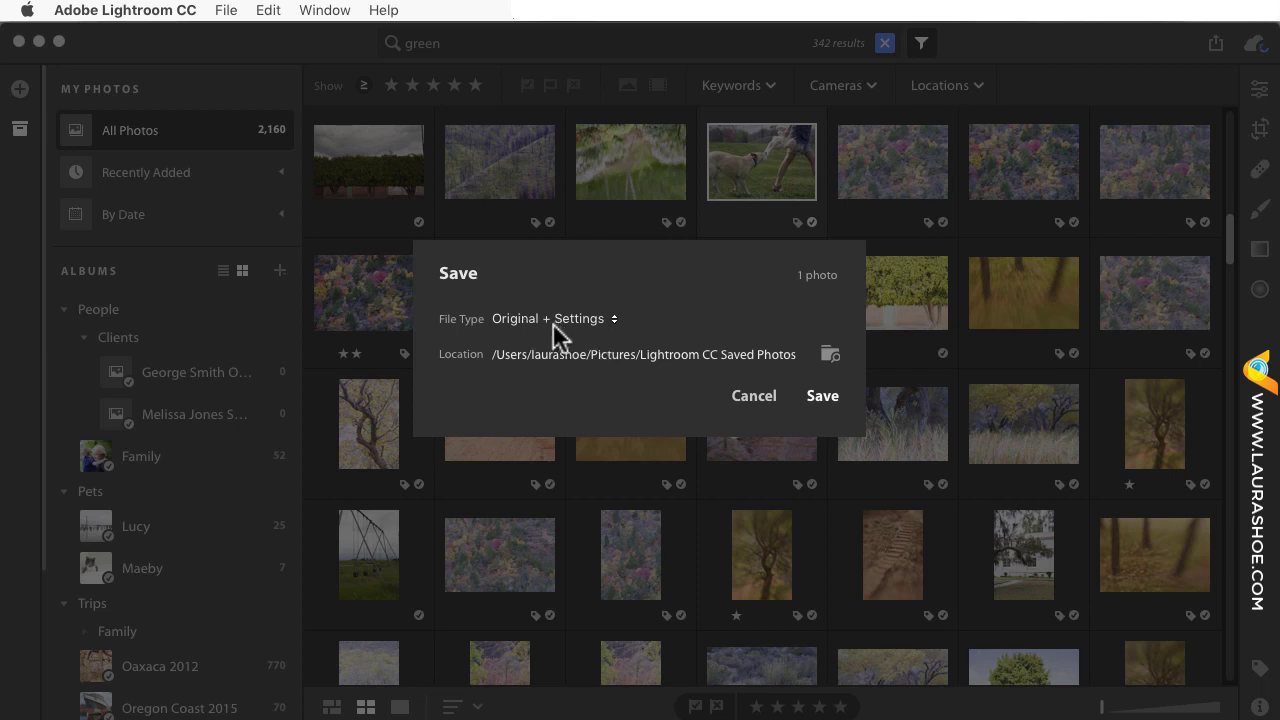
left_click(609, 317)
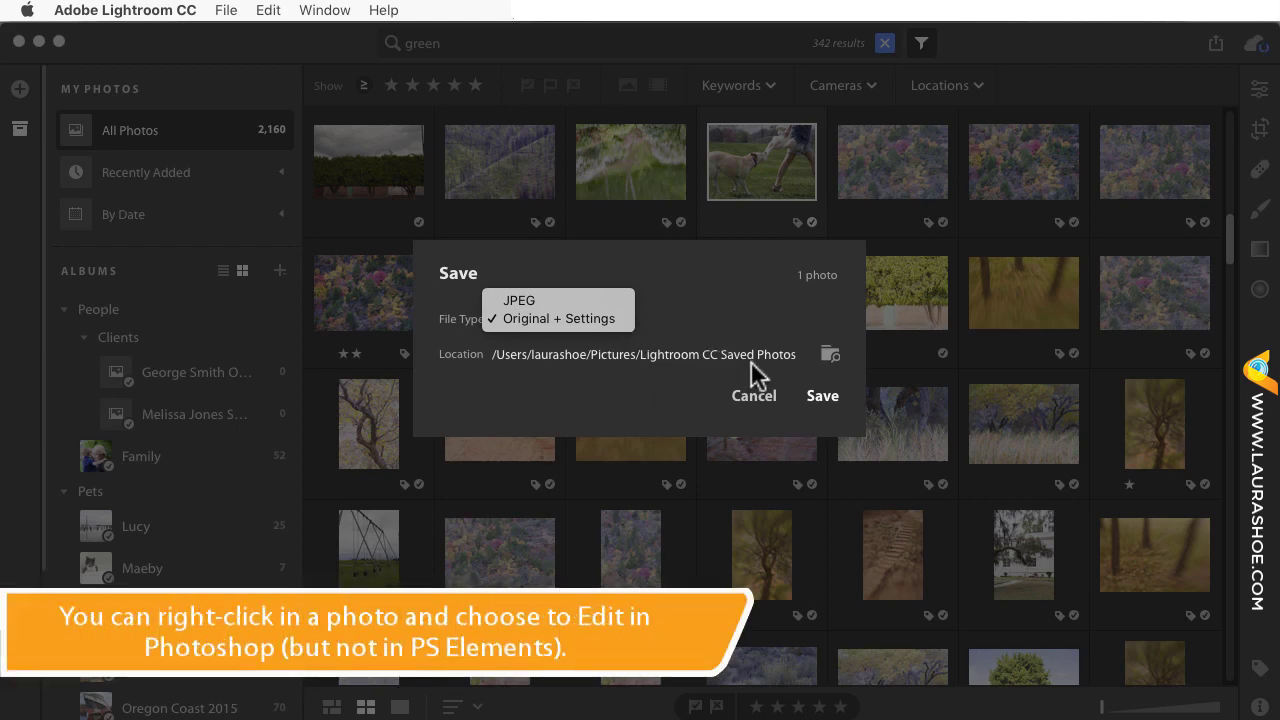
left_click(762, 405)
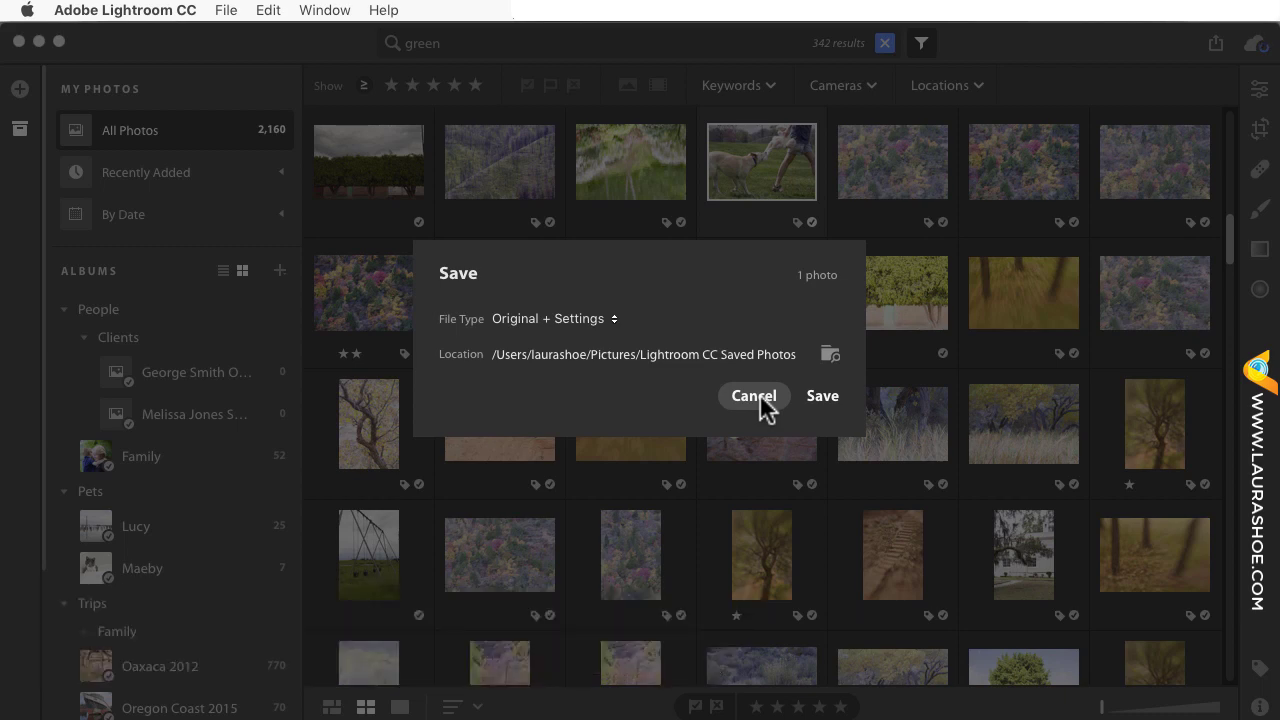
Cancel the save, then view and dismiss the Family album's context menu
left_click(757, 397)
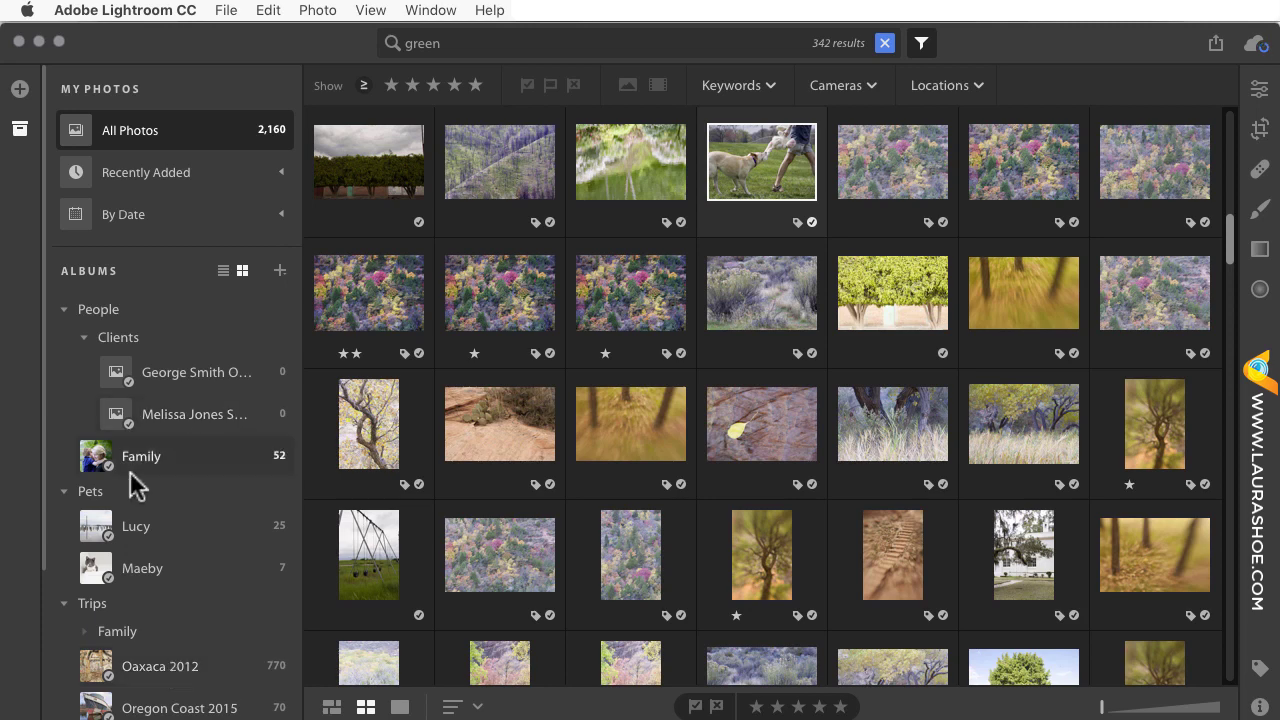
right_click(170, 456)
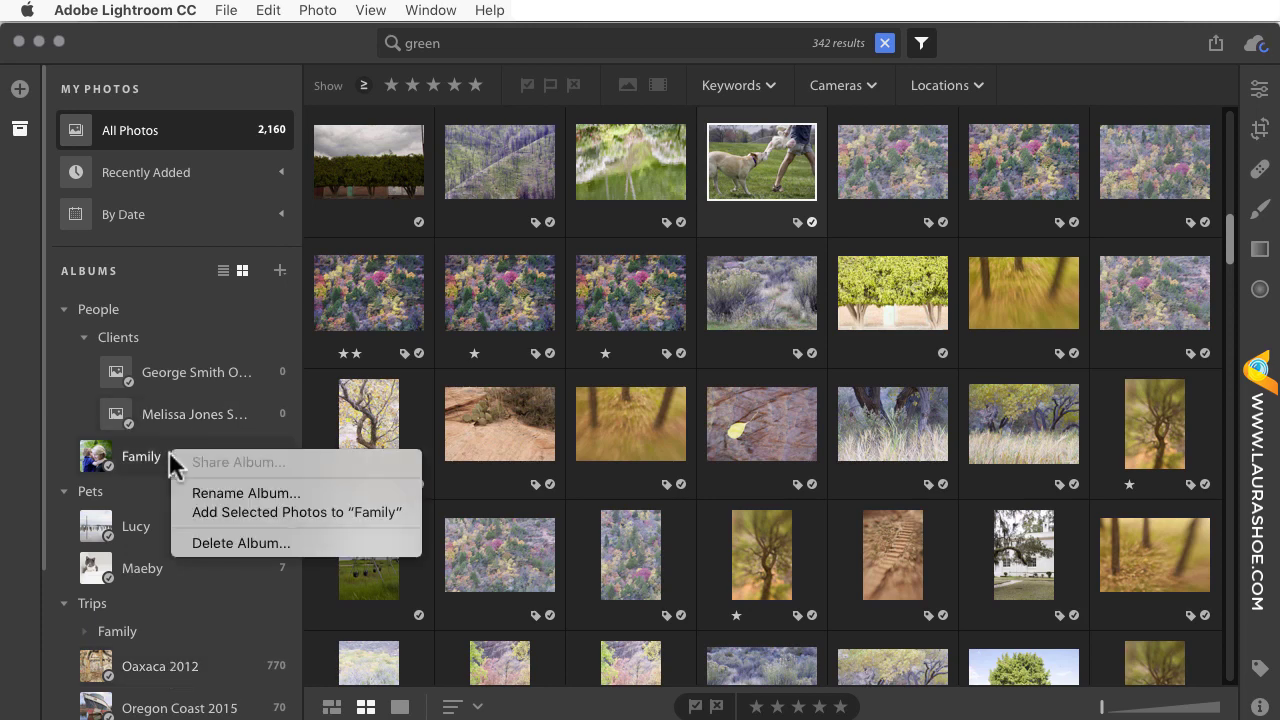
right_click(146, 460)
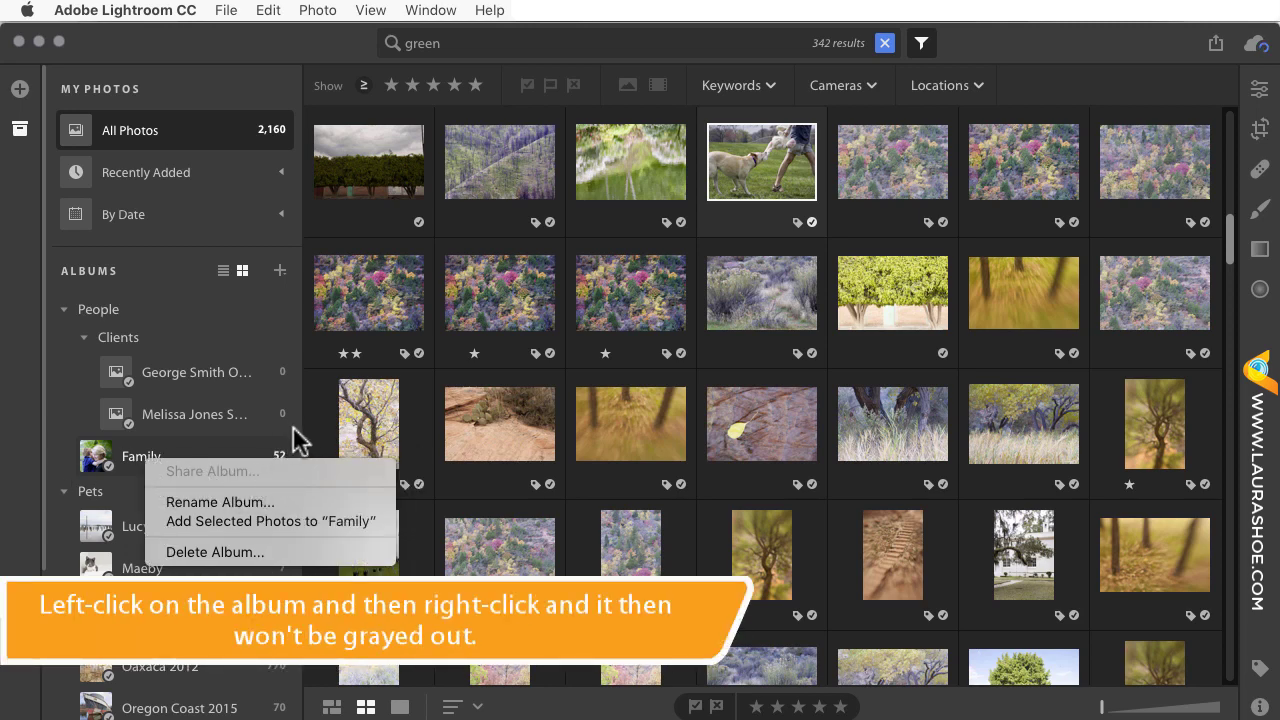
key("Escape")
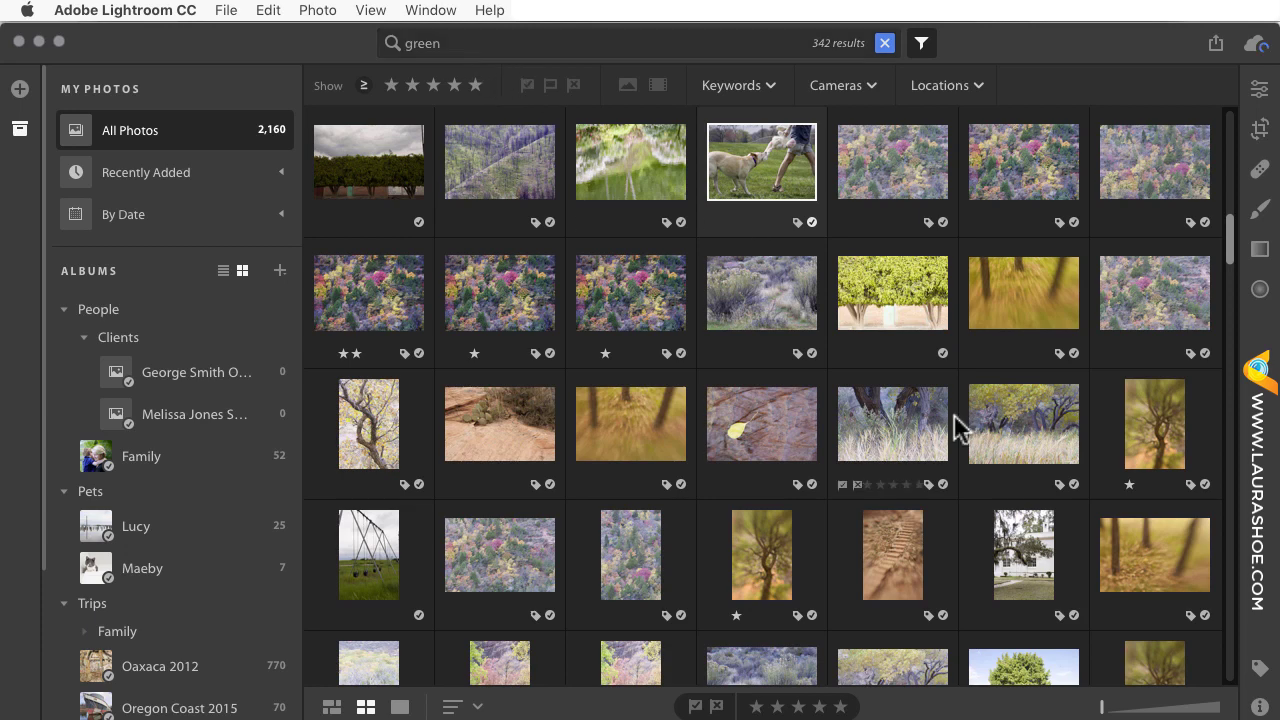
Toggle an Apple iPhone 6 camera filter on and off, then show the photo's Info panel
left_click(858, 86)
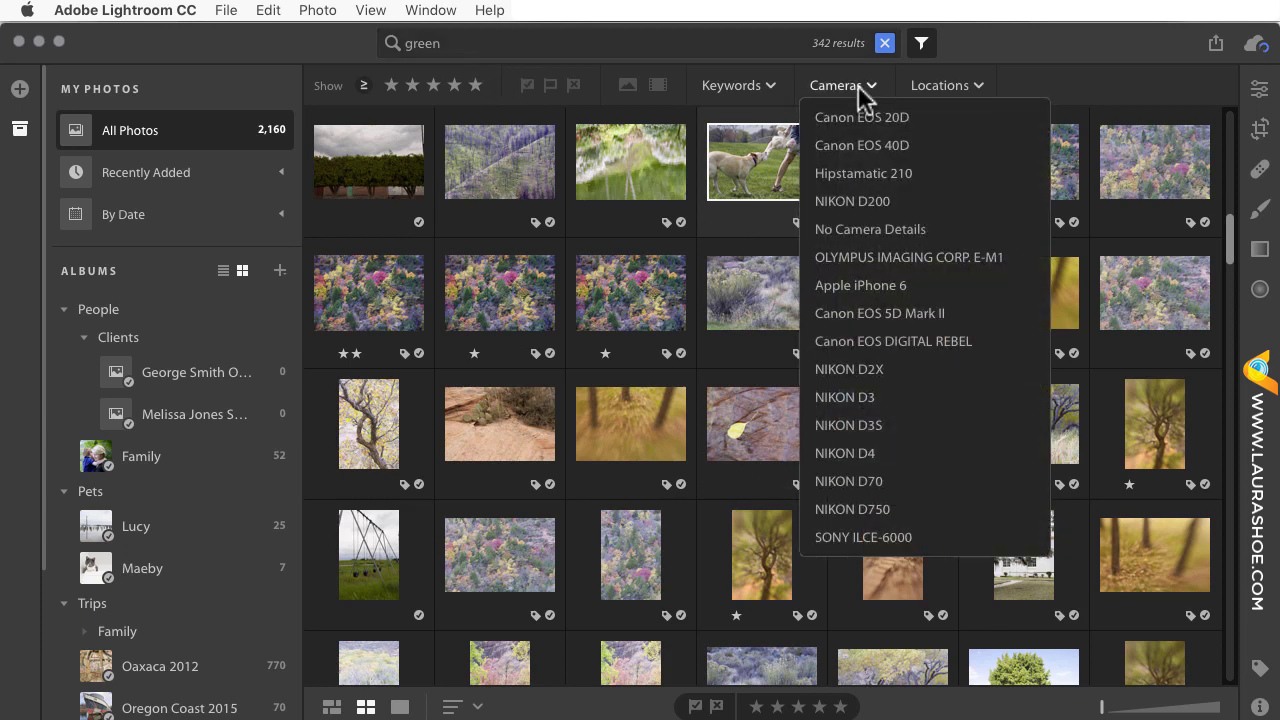
left_click(888, 288)
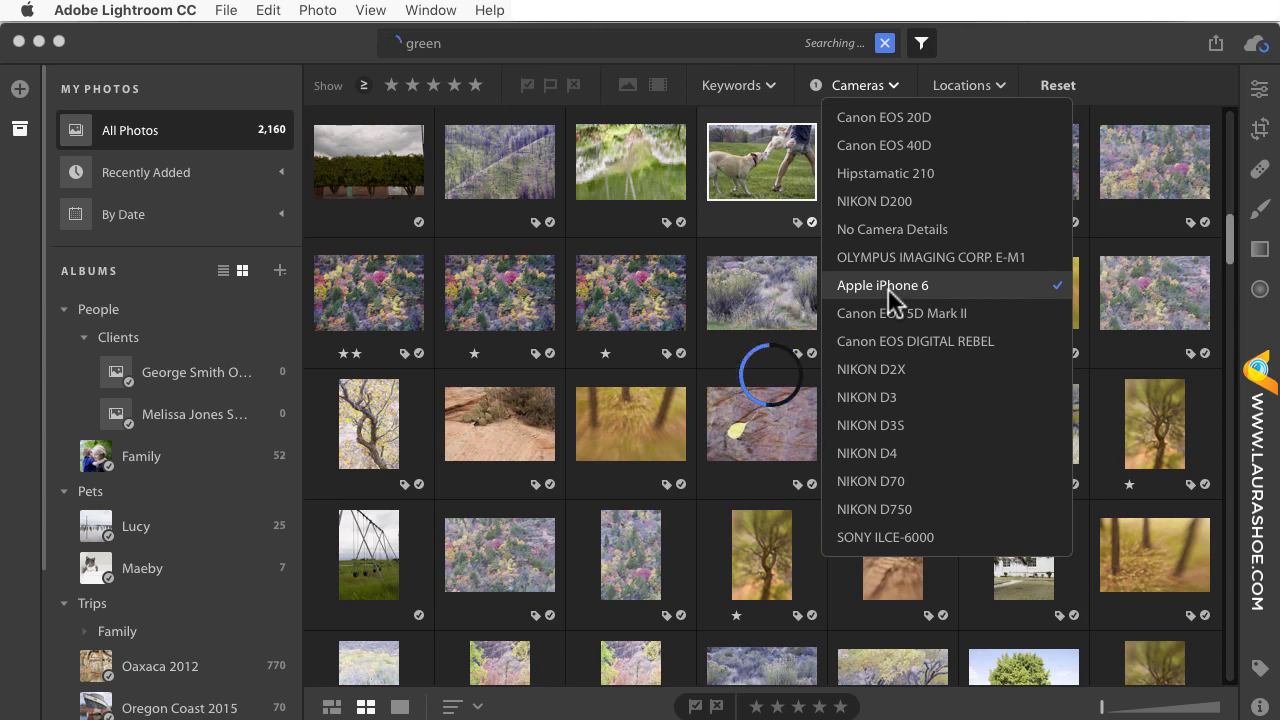
left_click(927, 117)
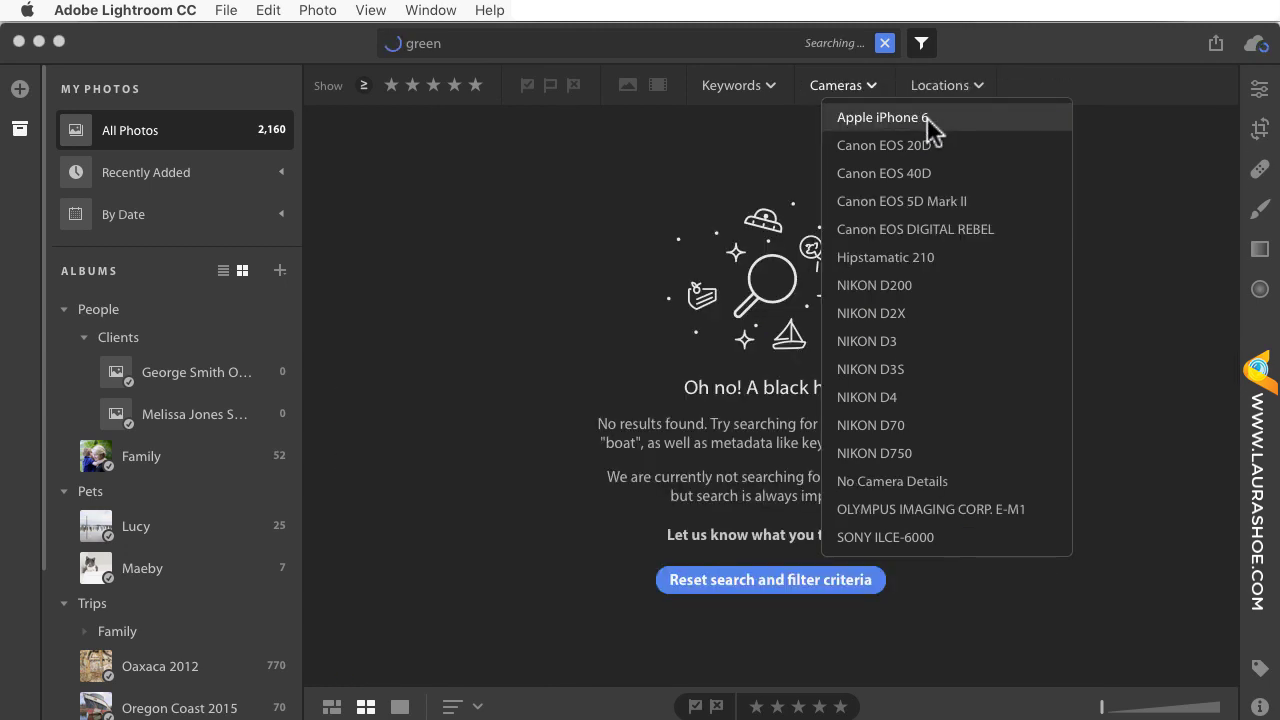
left_click(1138, 531)
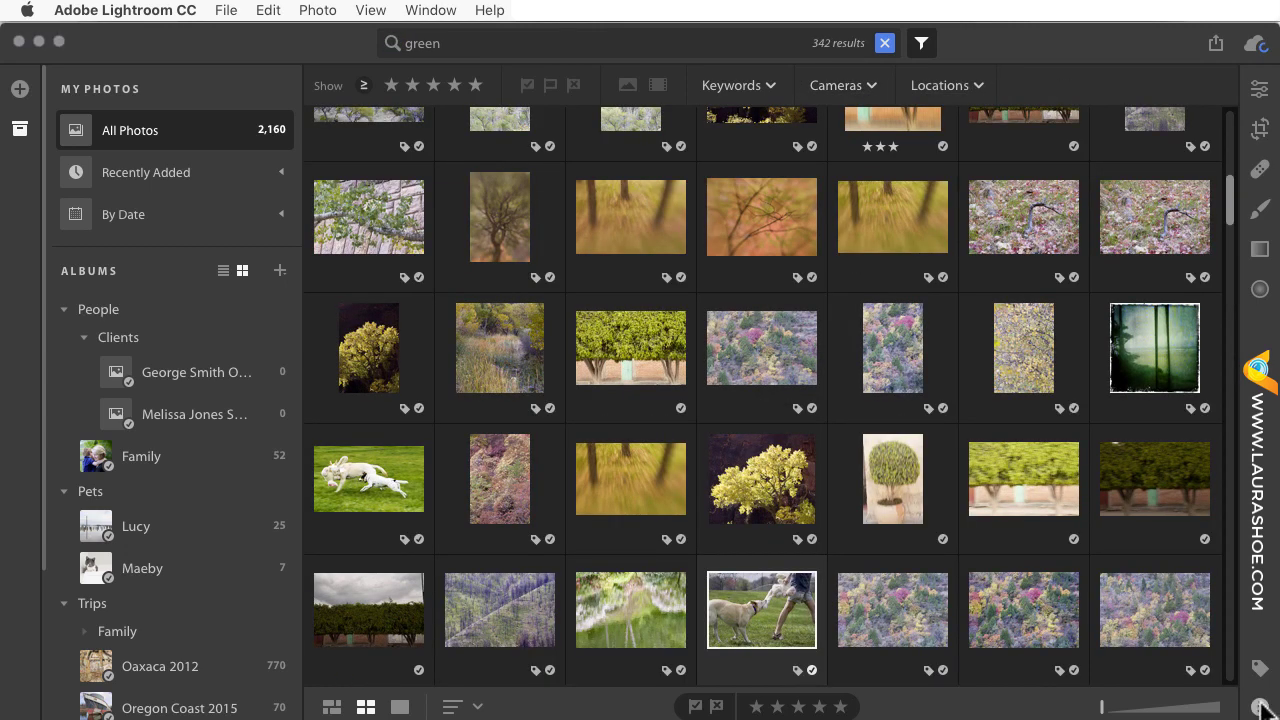
left_click(1260, 705)
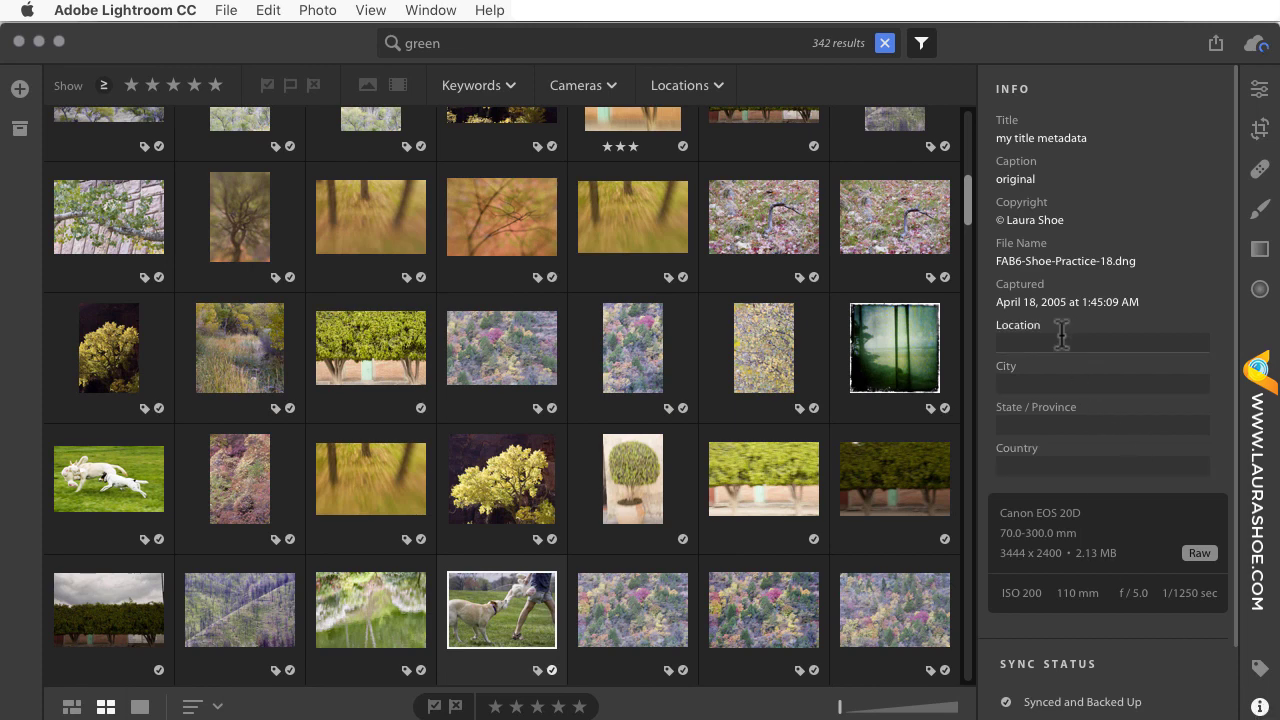